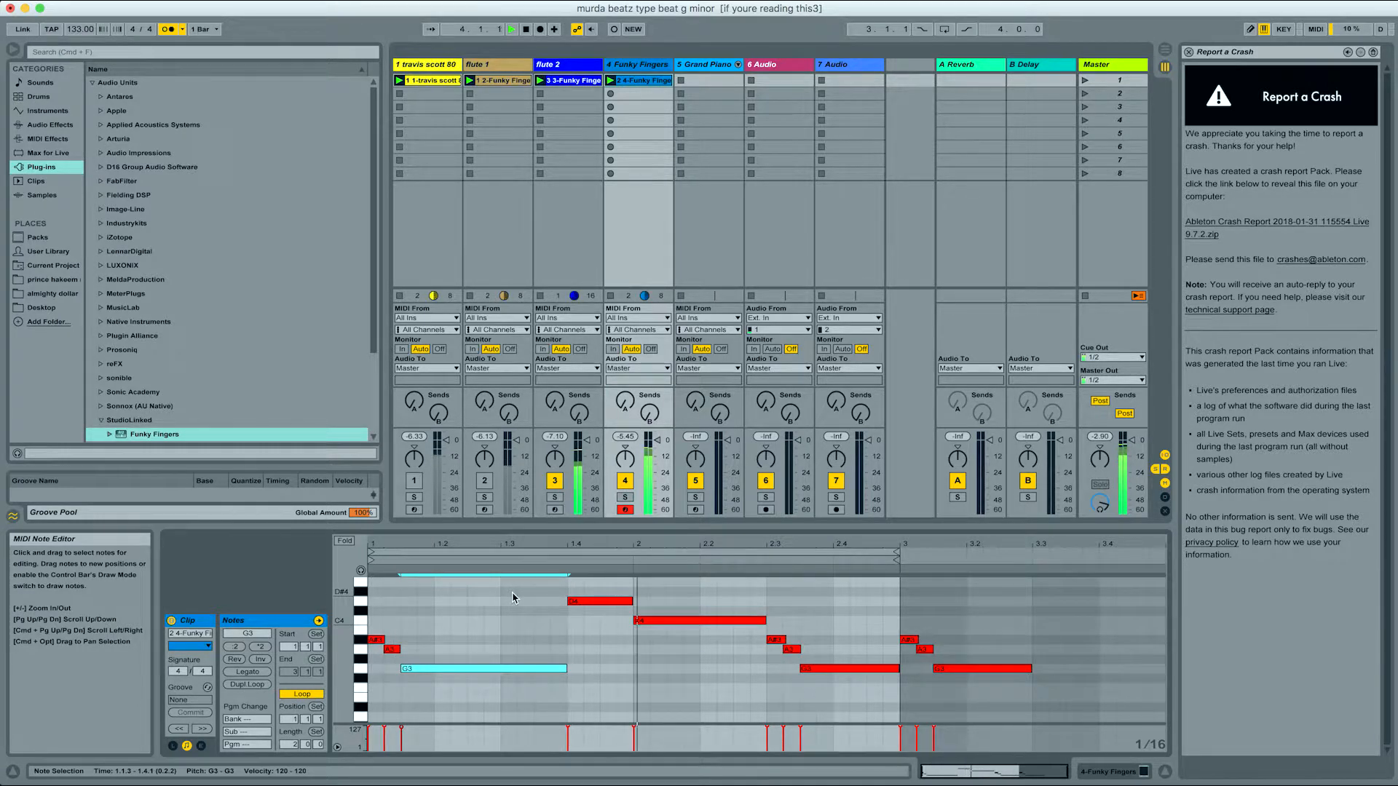
Step: Reactivate the flute 1 track and view the Funky Fingers presets on the transition synth track
left_click(485, 483)
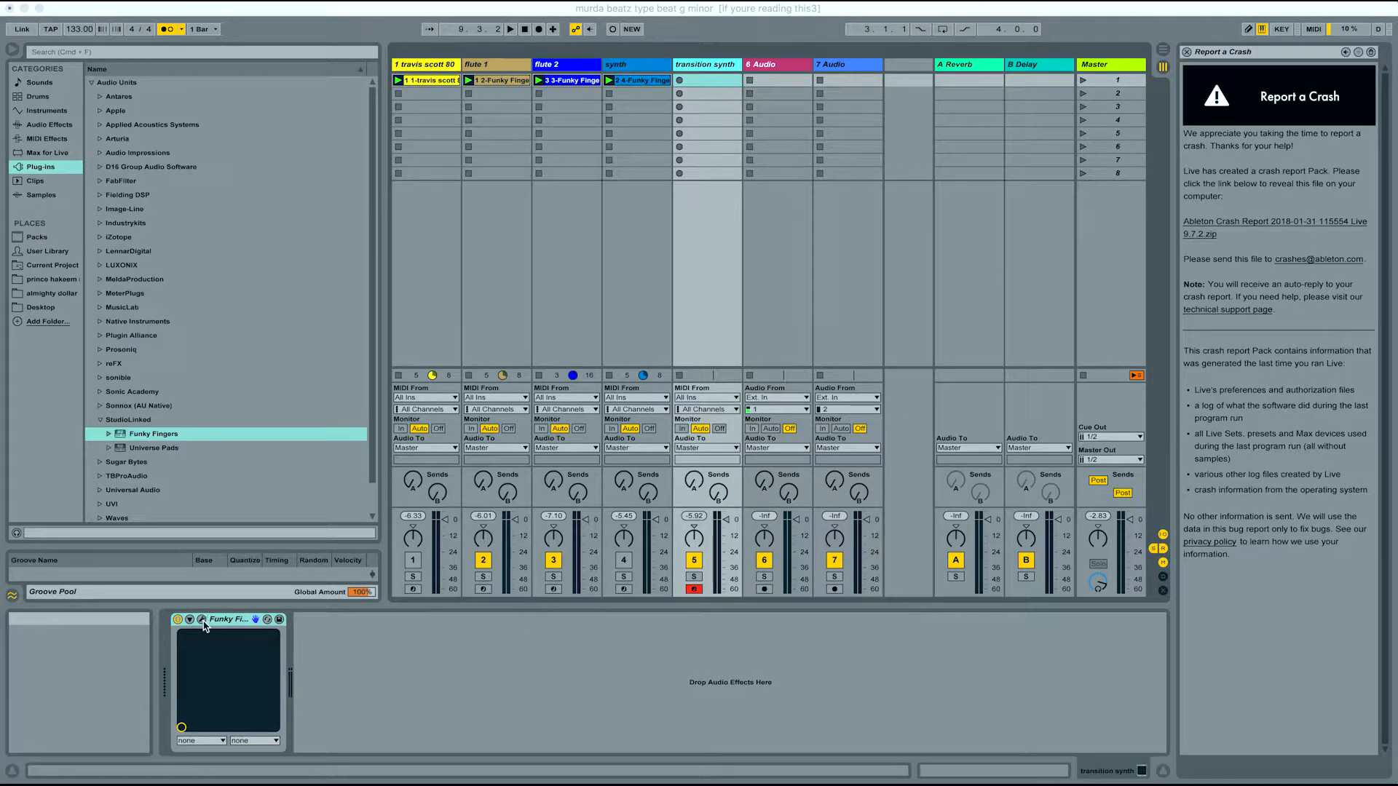
left_click(203, 622)
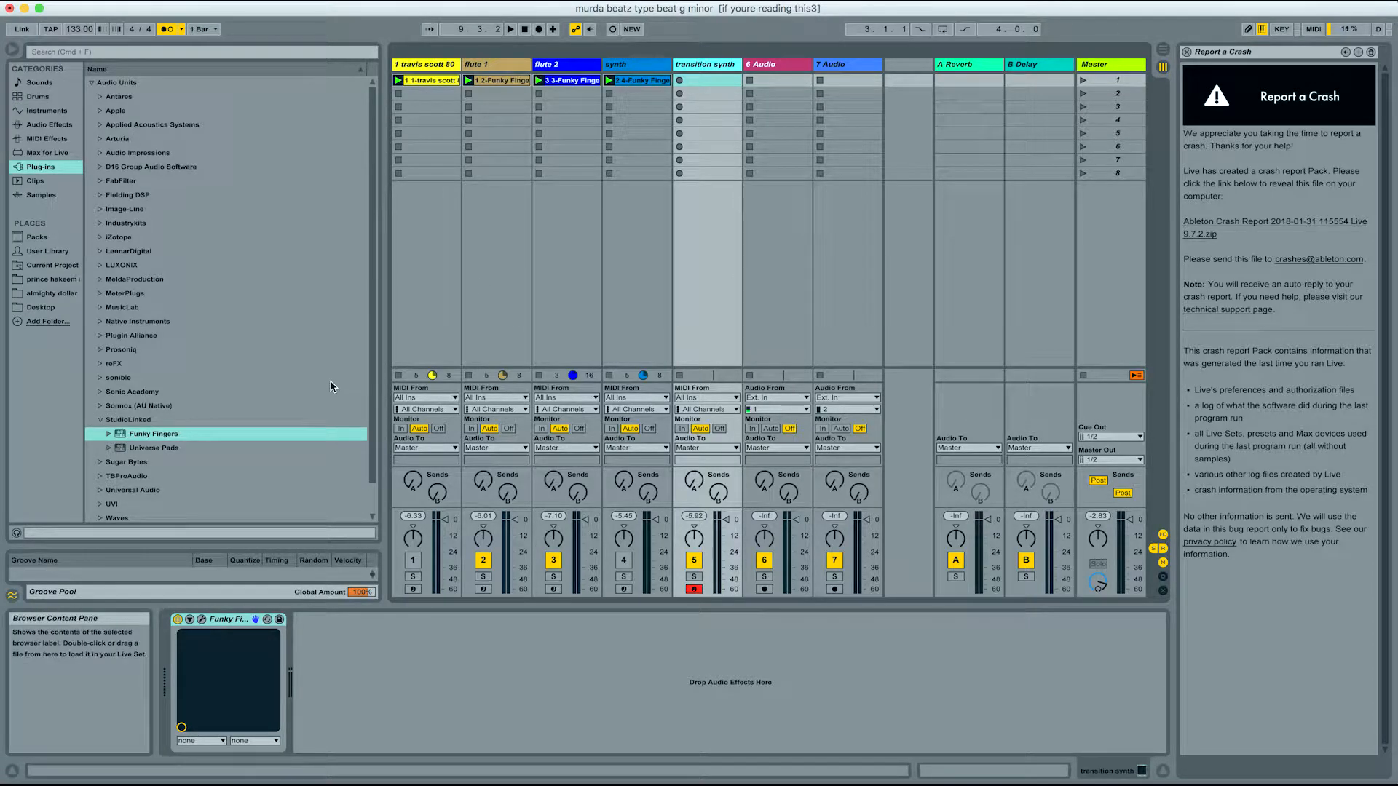
left_click(202, 620)
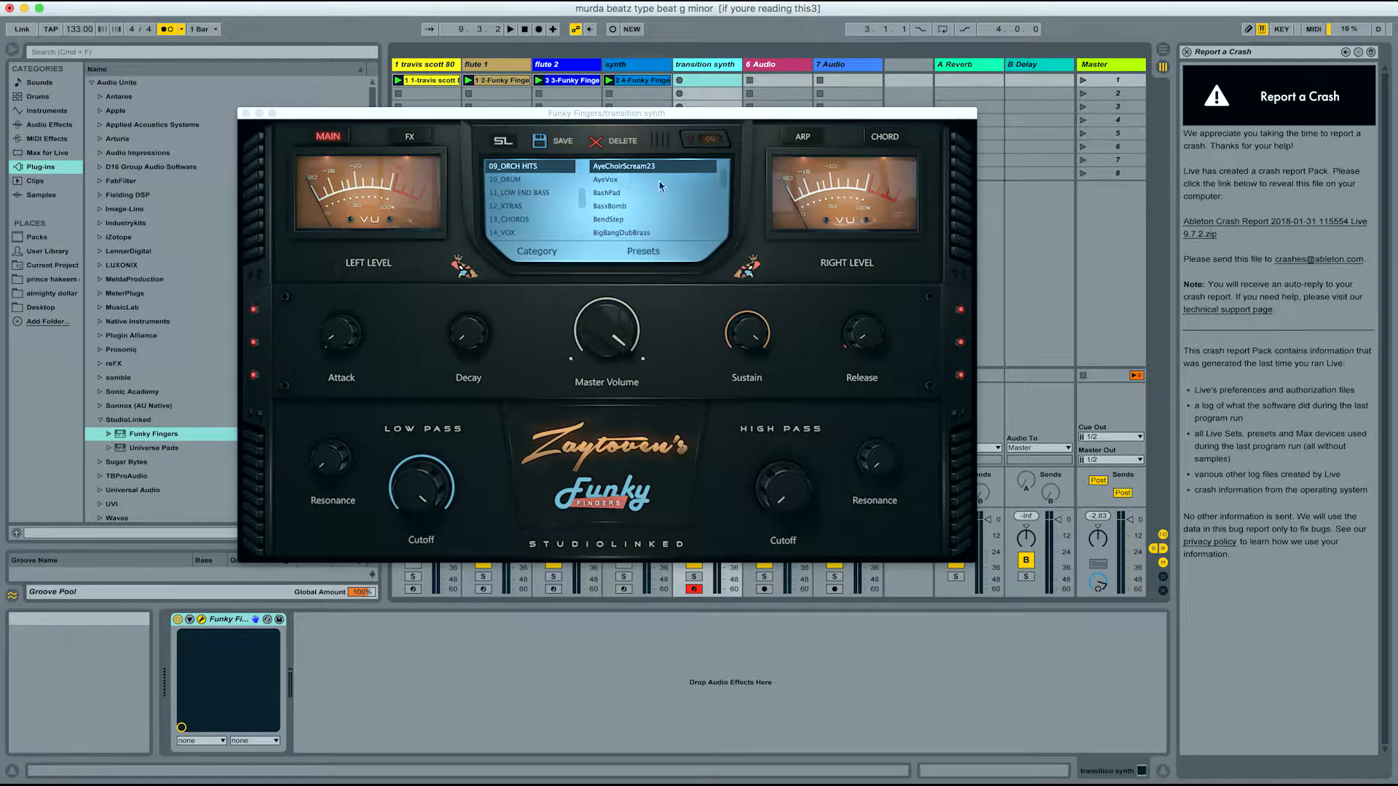
left_click(246, 113)
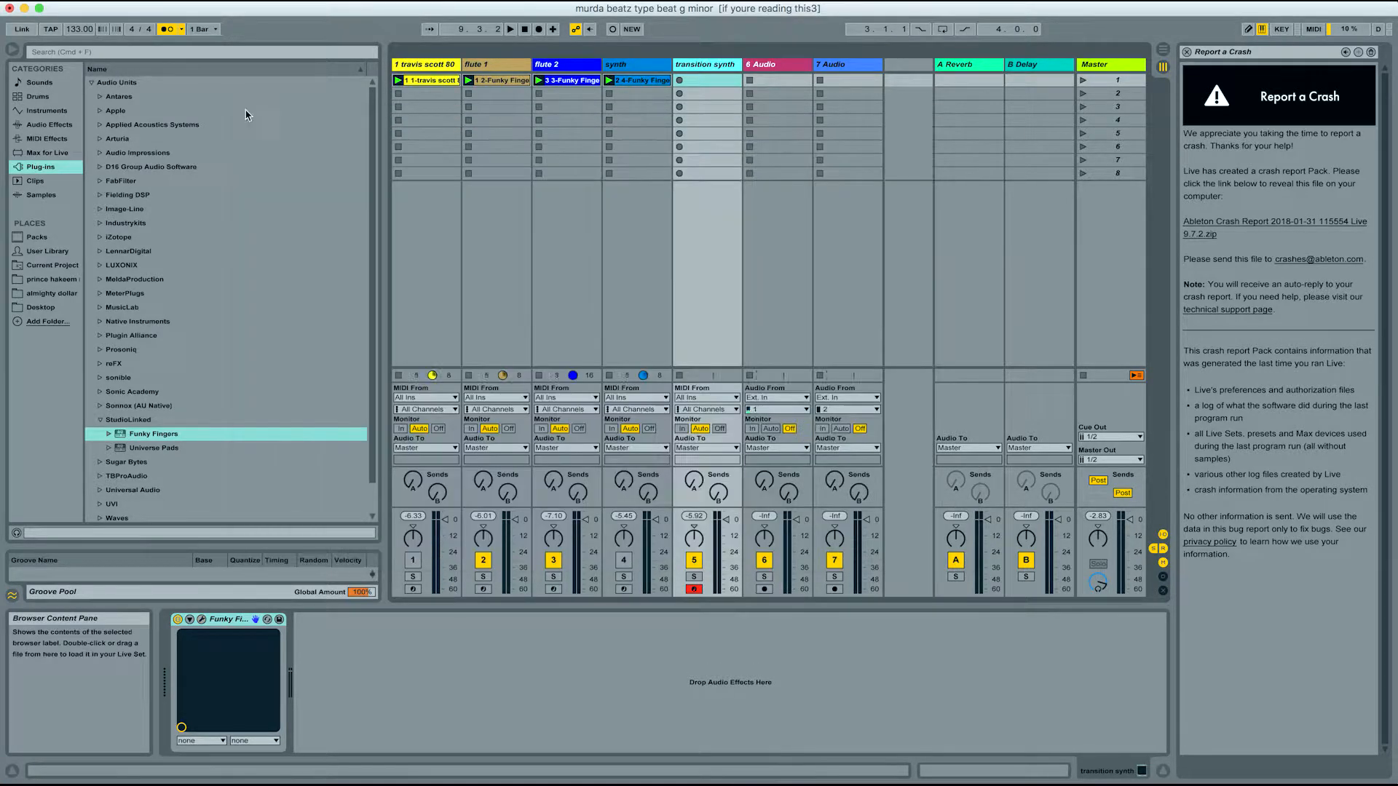
Step: Record MIDI clips in the first slots of the transition synth and Hihat (Pyrex-2) tracks
left_click(679, 80)
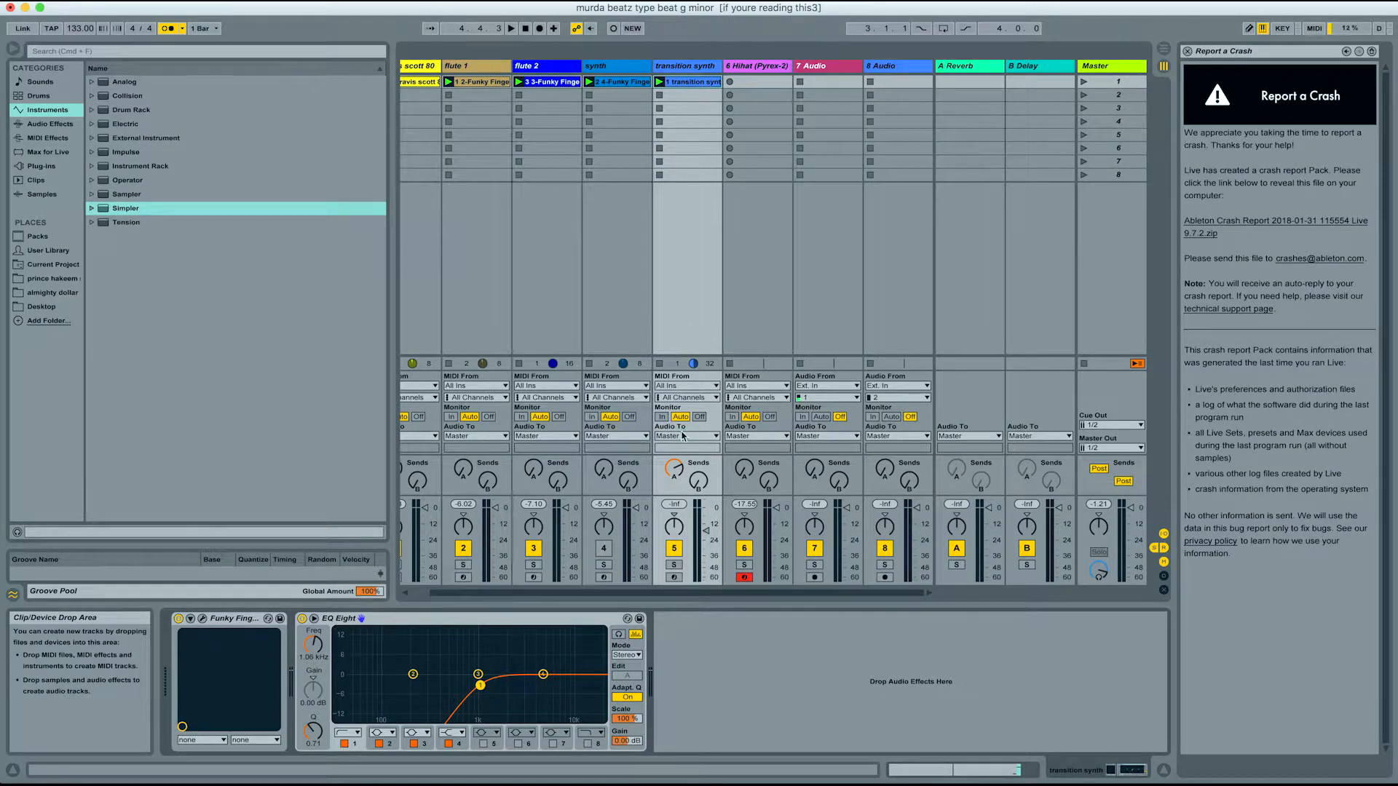
left_click(764, 67)
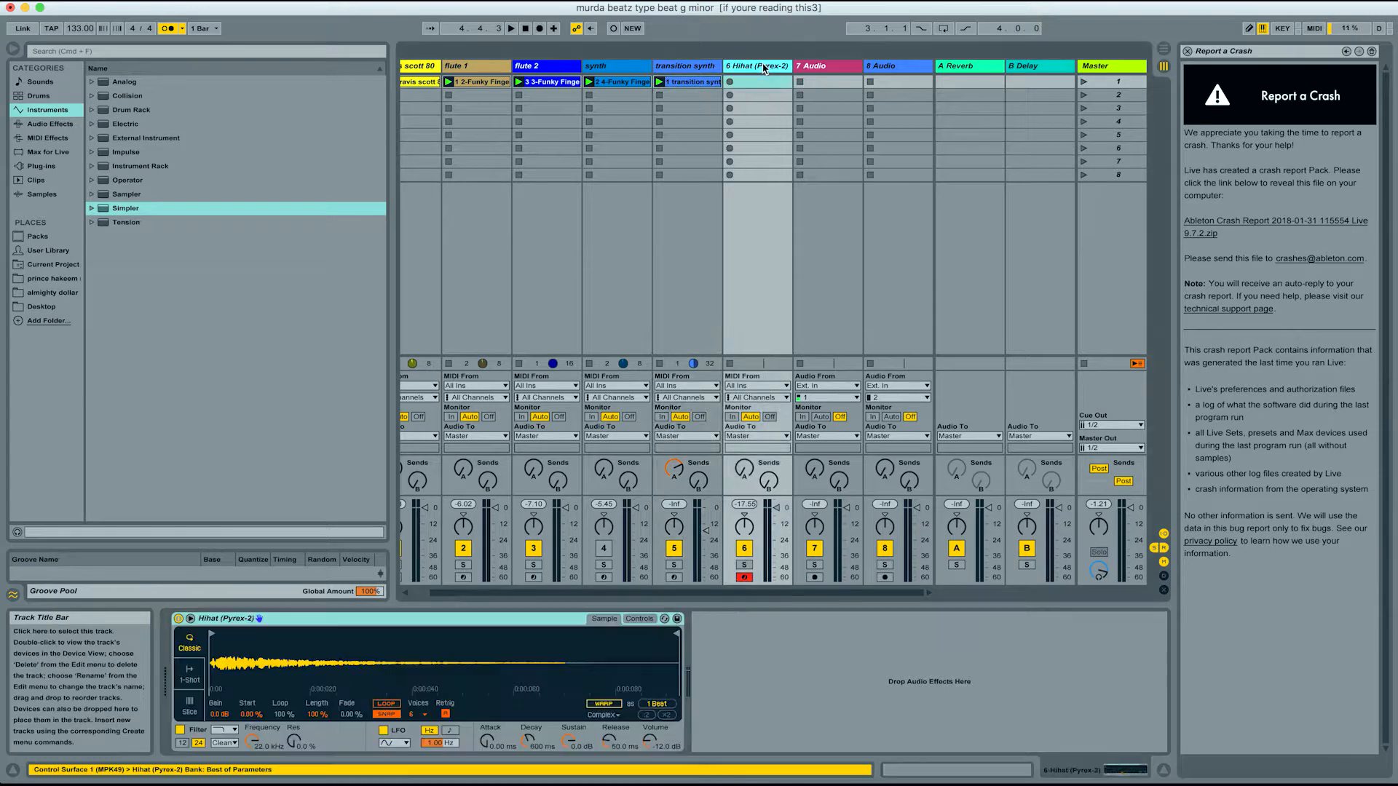
left_click(730, 82)
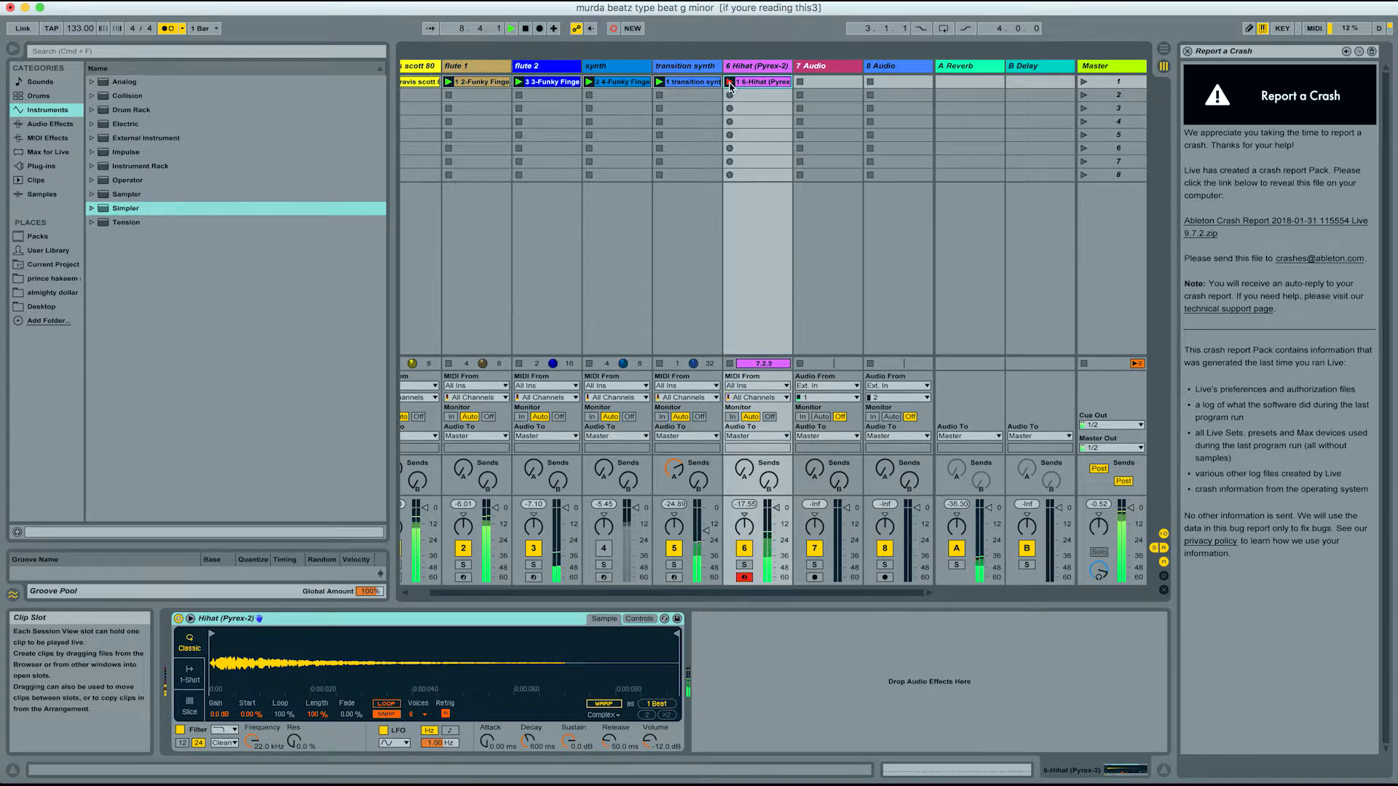
left_click(731, 85)
Step: Lower the velocities of alternate C3 hi-hat notes in bar 1 and delete all notes from bar 2 onward
left_click_drag(381, 731, 378, 653)
left_click(382, 648)
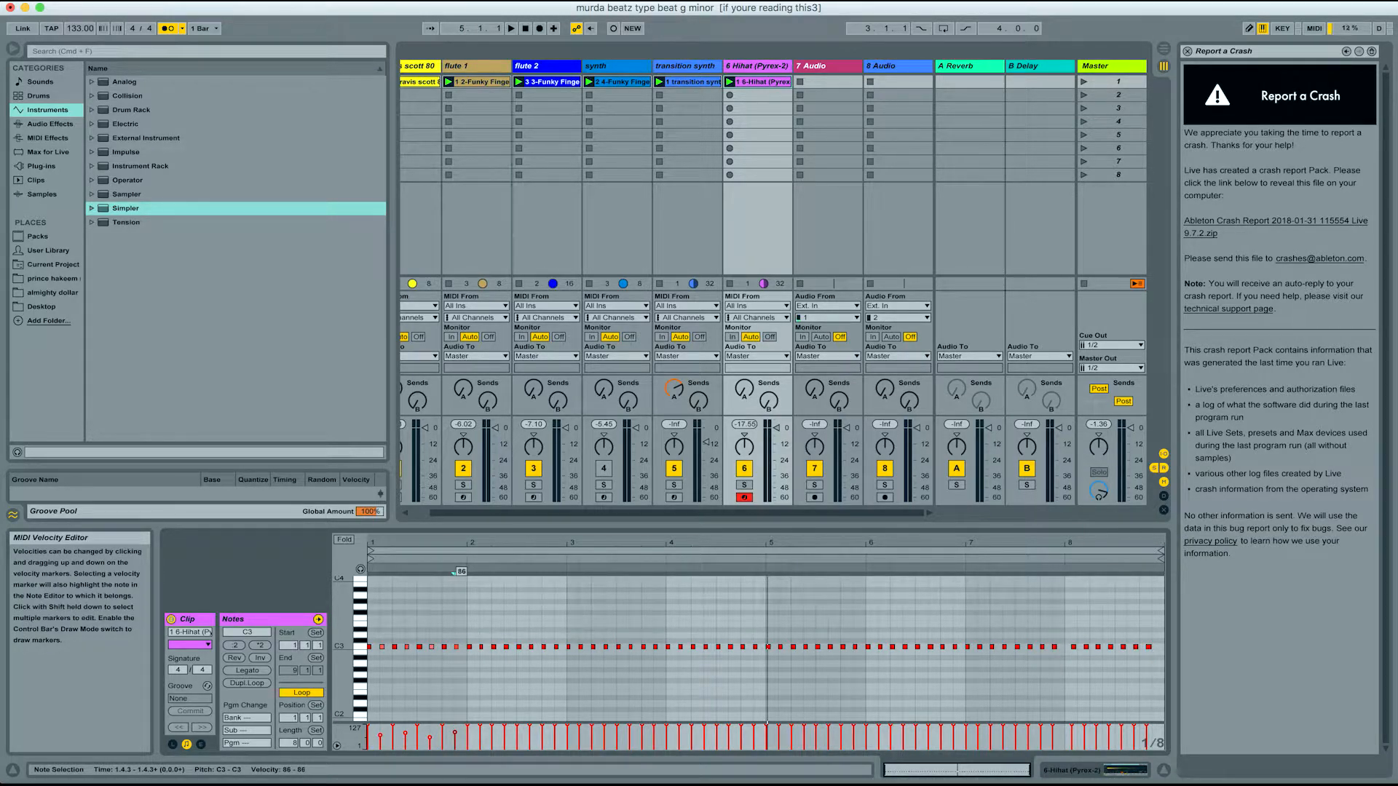
left_click_drag(469, 617, 1322, 671)
key("Delete")
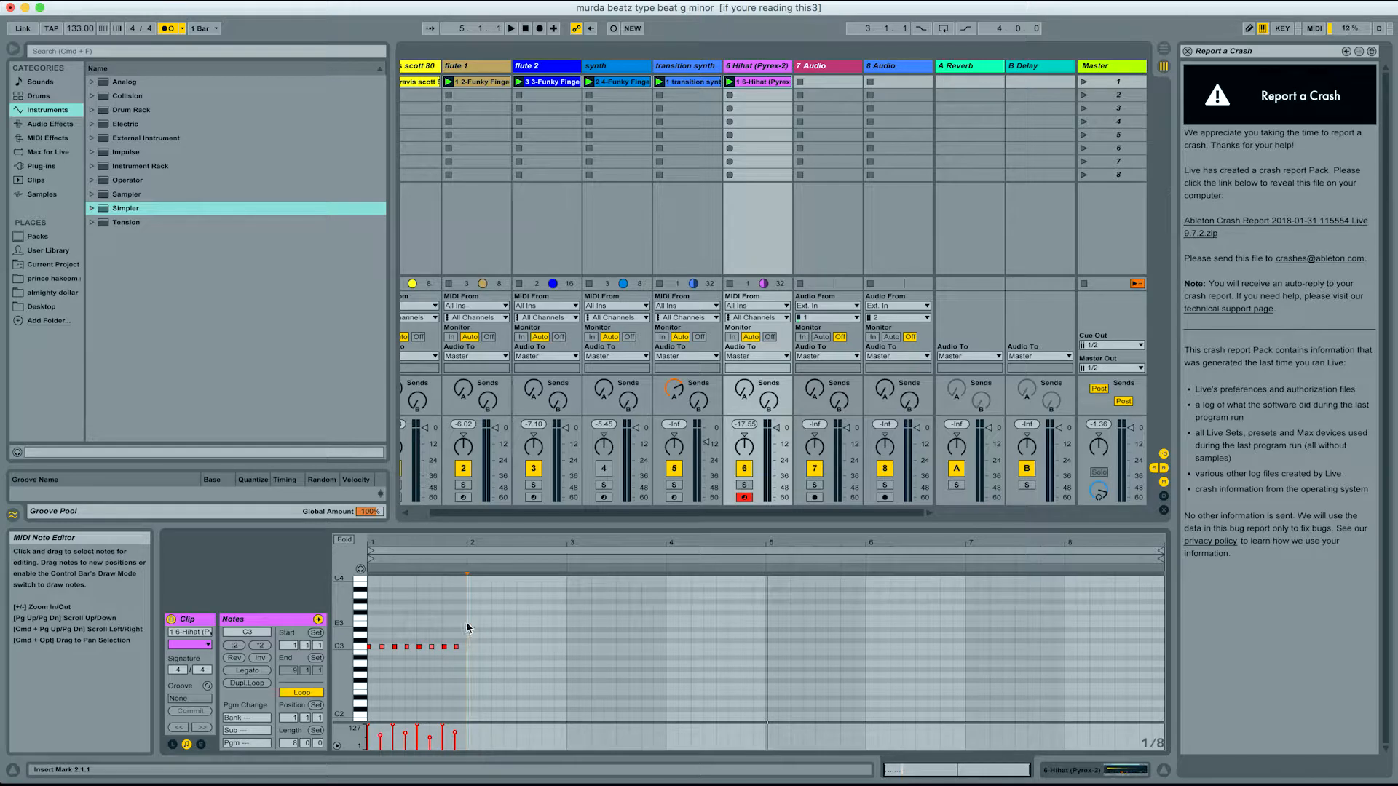
Step: Duplicate the first bar of hi-hat notes seven times to fill the clip through bar 8, and play it back
left_click_drag(468, 624, 351, 678)
key("super+d")
key("super+d")
key("super+d")
key("super+d")
key("super+d")
key("super+d")
key("super+d")
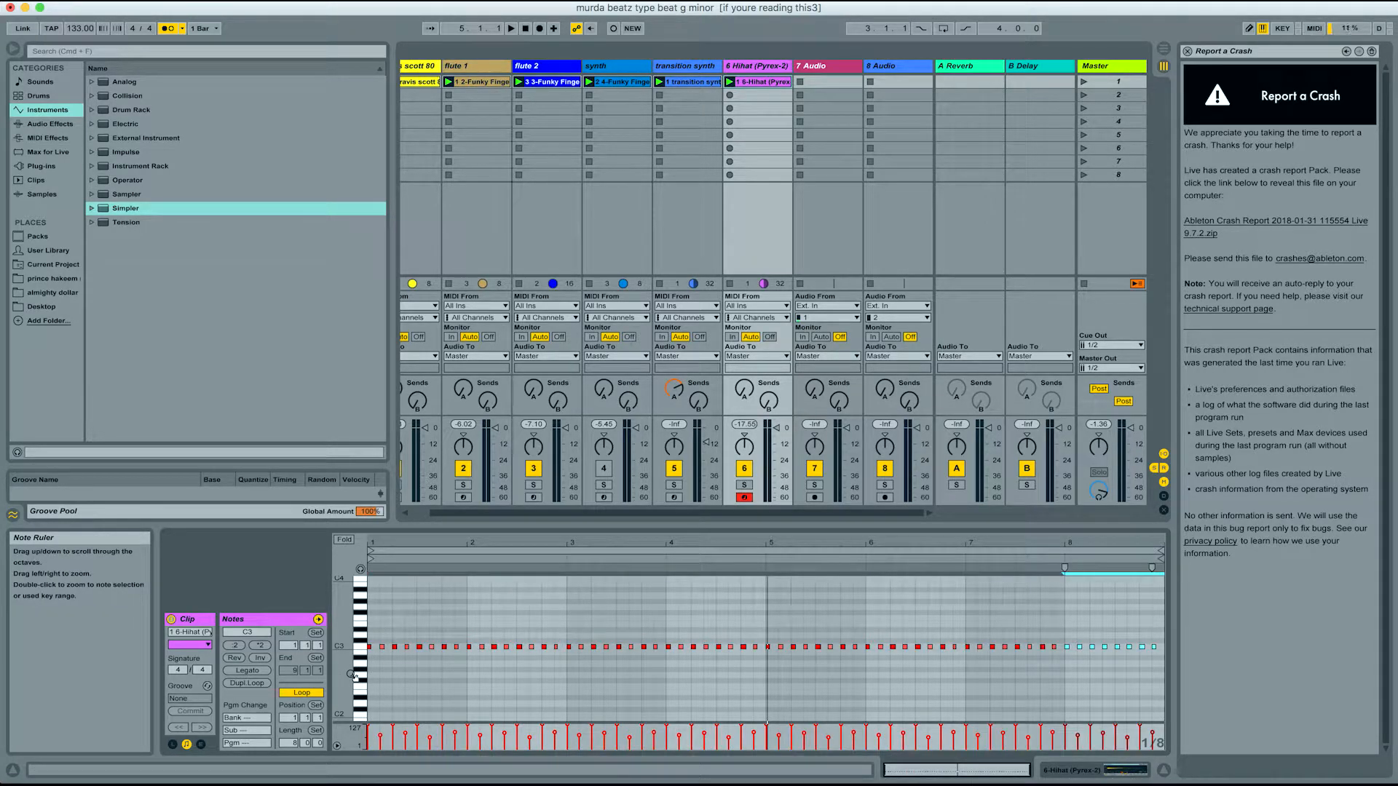
key("space")
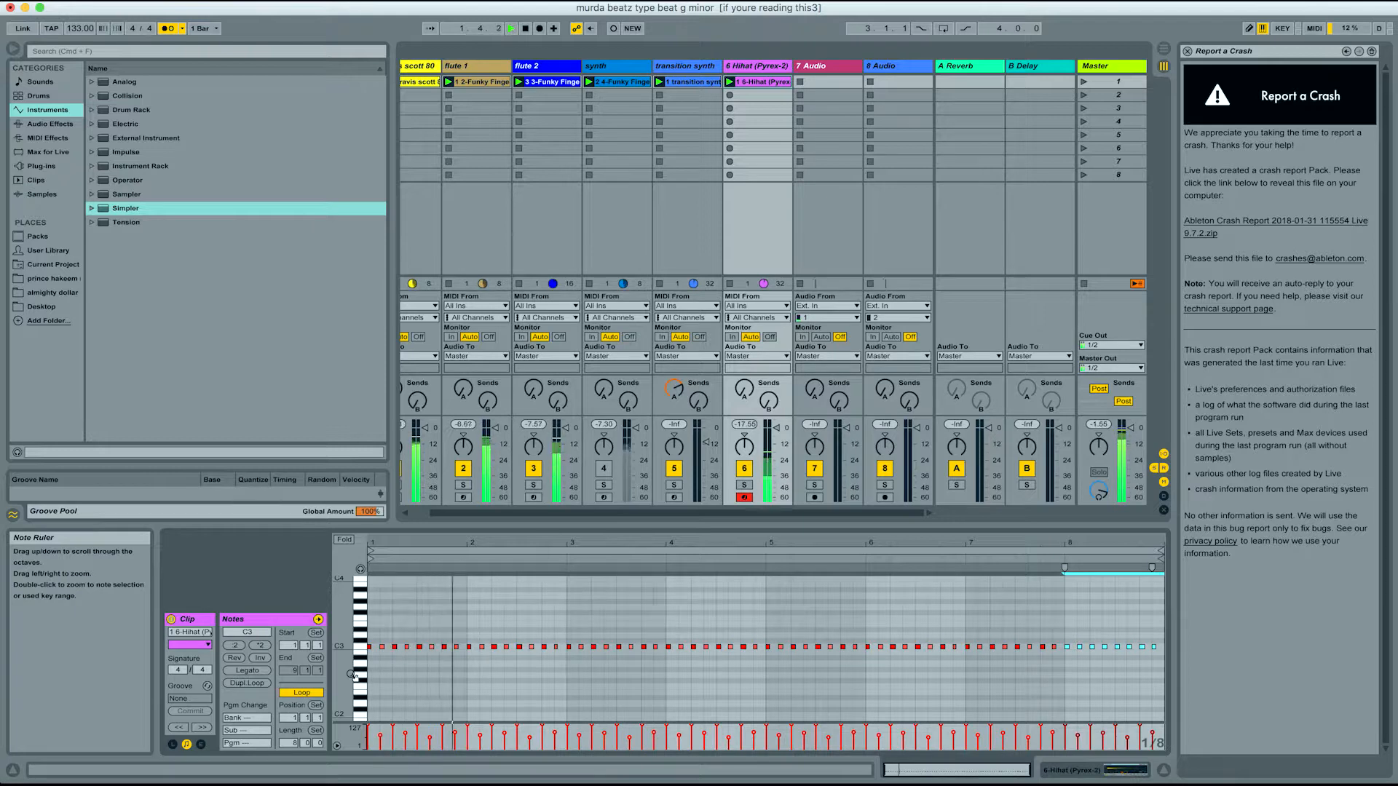
key("space")
key("space")
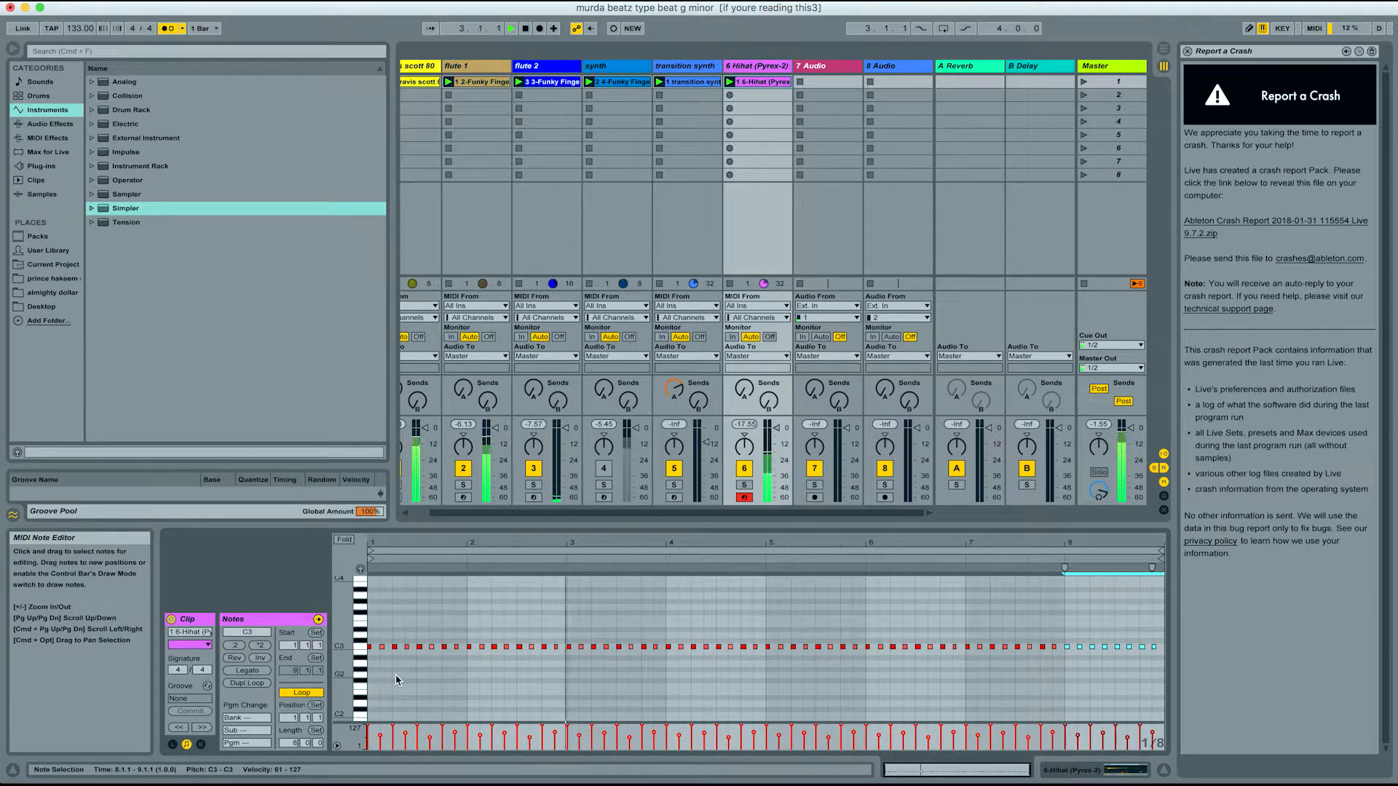
Step: Build a fast hi-hat roll at beat 2.3 by repeatedly duplicating the C3 note there
left_click_drag(539, 541, 539, 594)
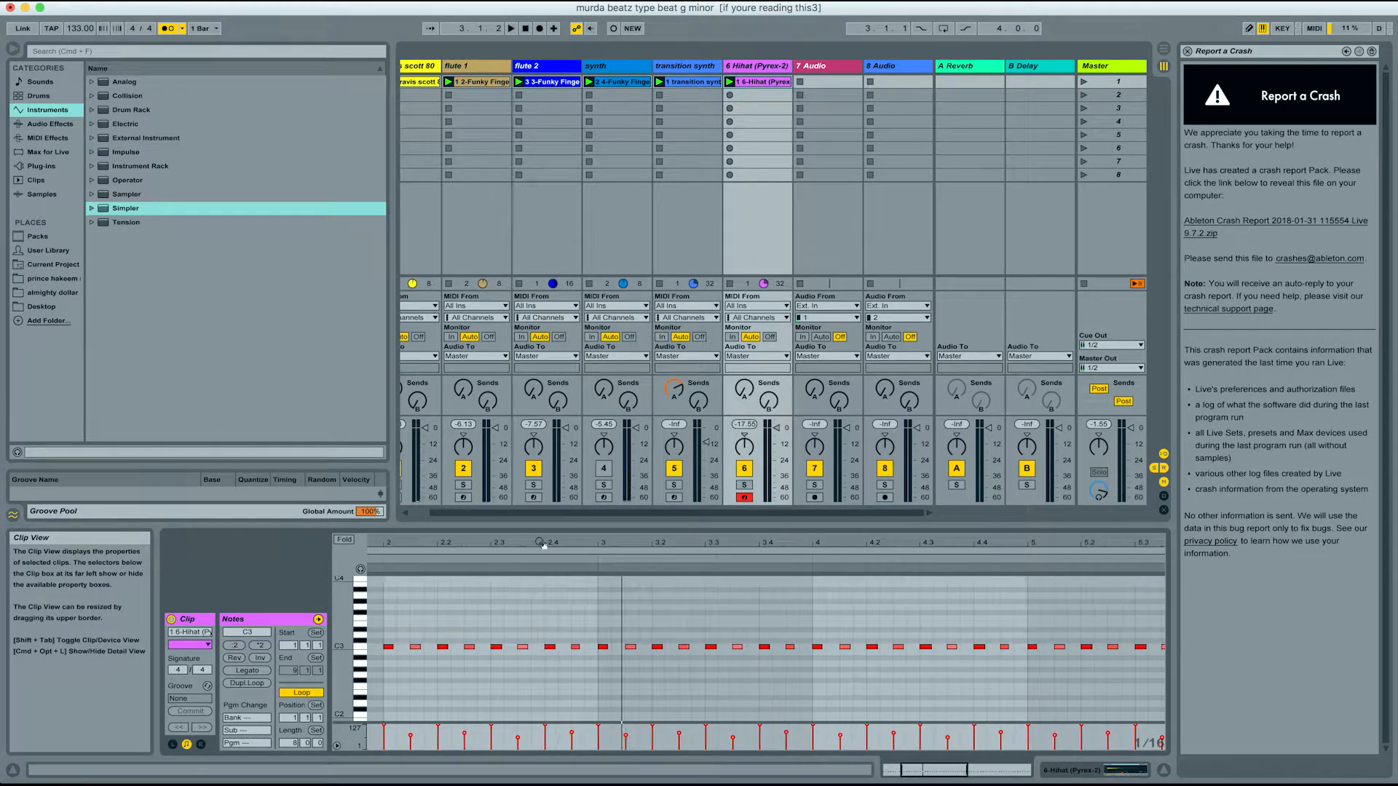
left_click(496, 647)
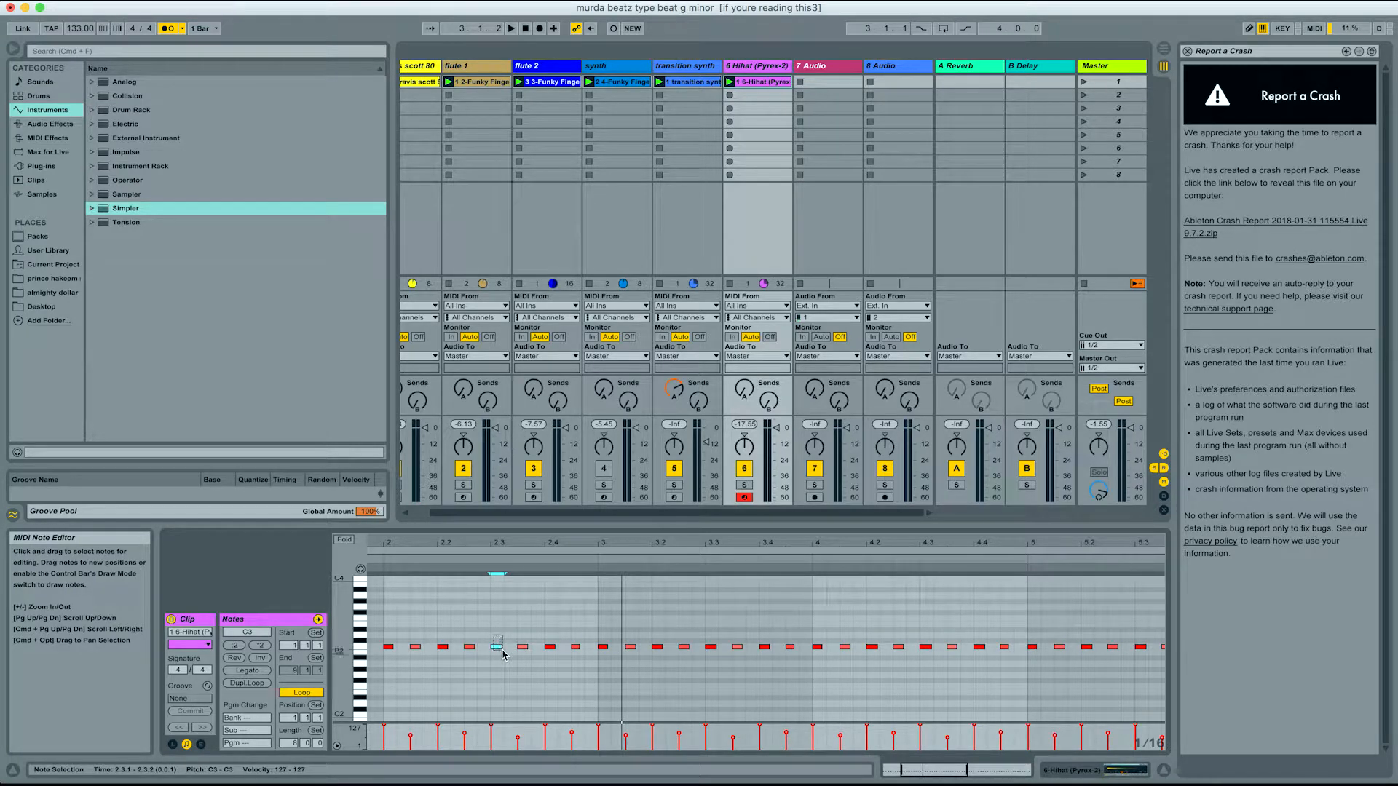
key("super+d")
key("super+d")
key("super+d")
key("super+d")
key("super+d")
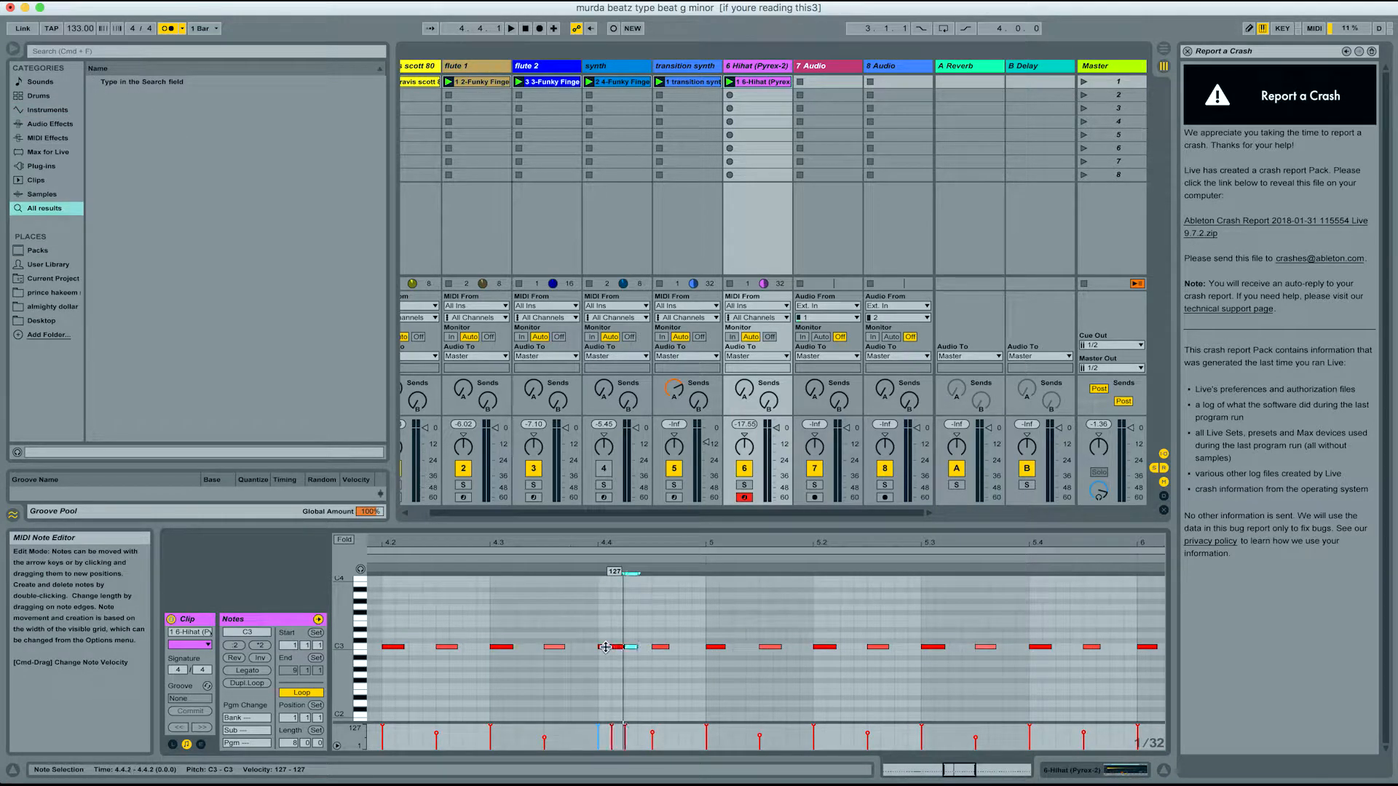
Step: Fill beat 4.4 with a 1/32 hi-hat roll by duplicating the short C3 note, and play the result
key("super+d")
key("super+d")
key("super+d")
key("super+d")
key("super+d")
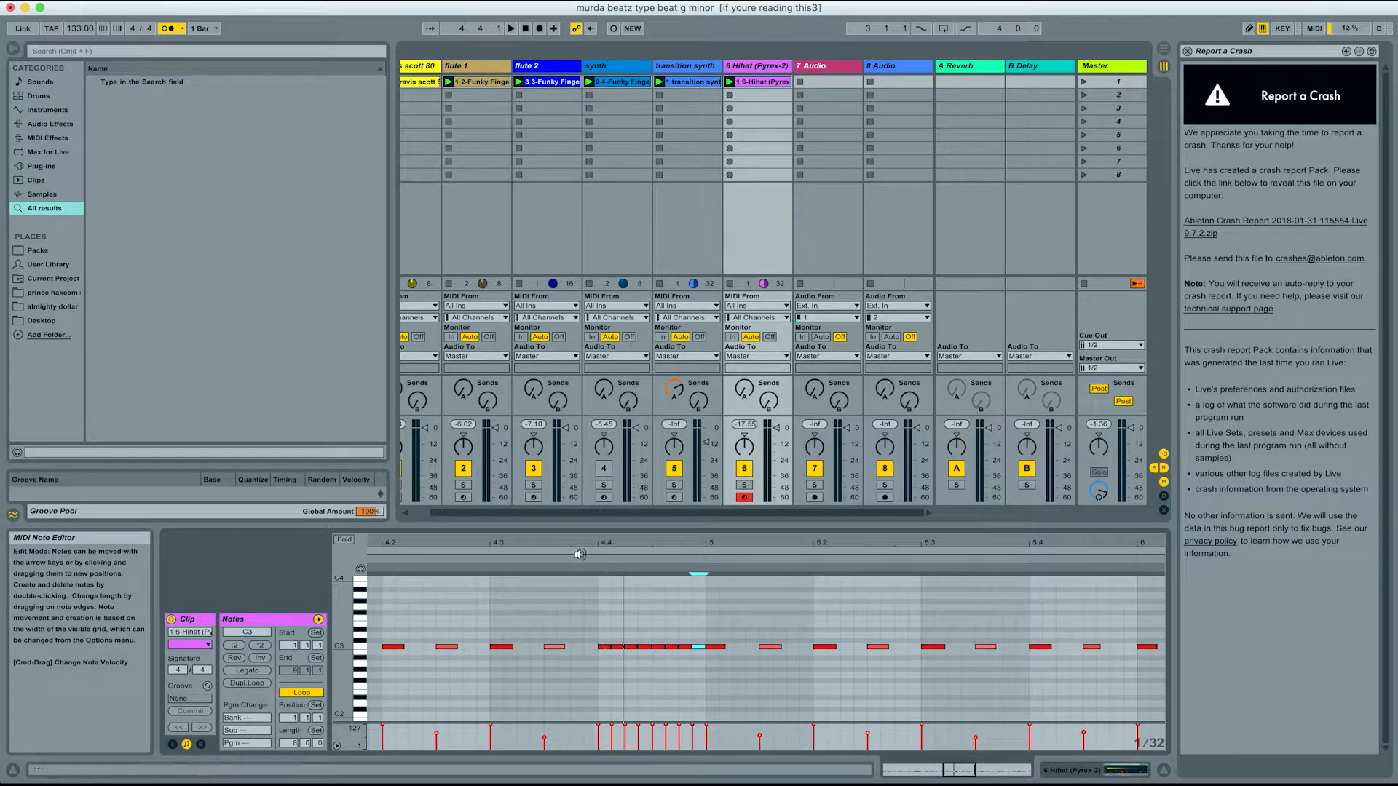
key("space")
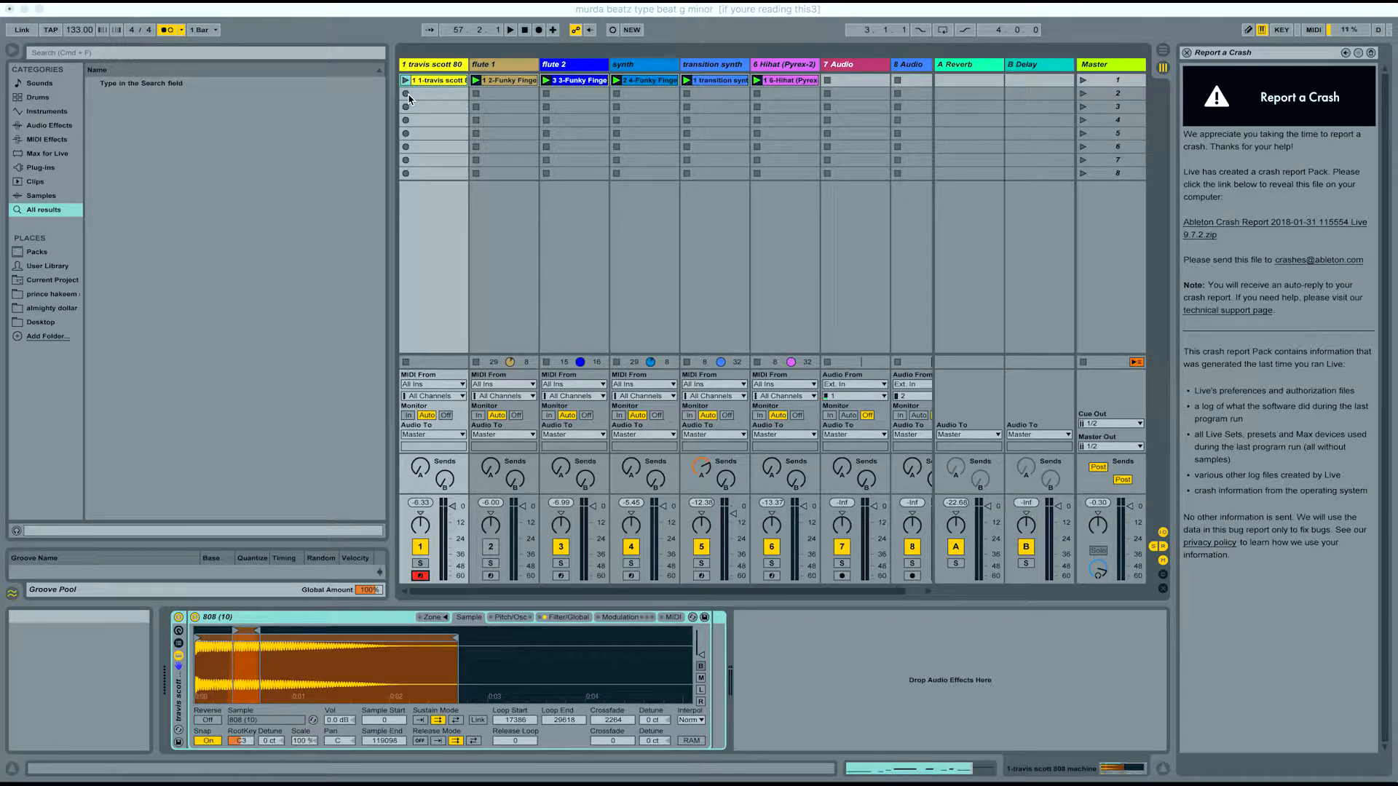
Step: Record a second MIDI clip in slot 2 of the travis scott 808 track
left_click(406, 95)
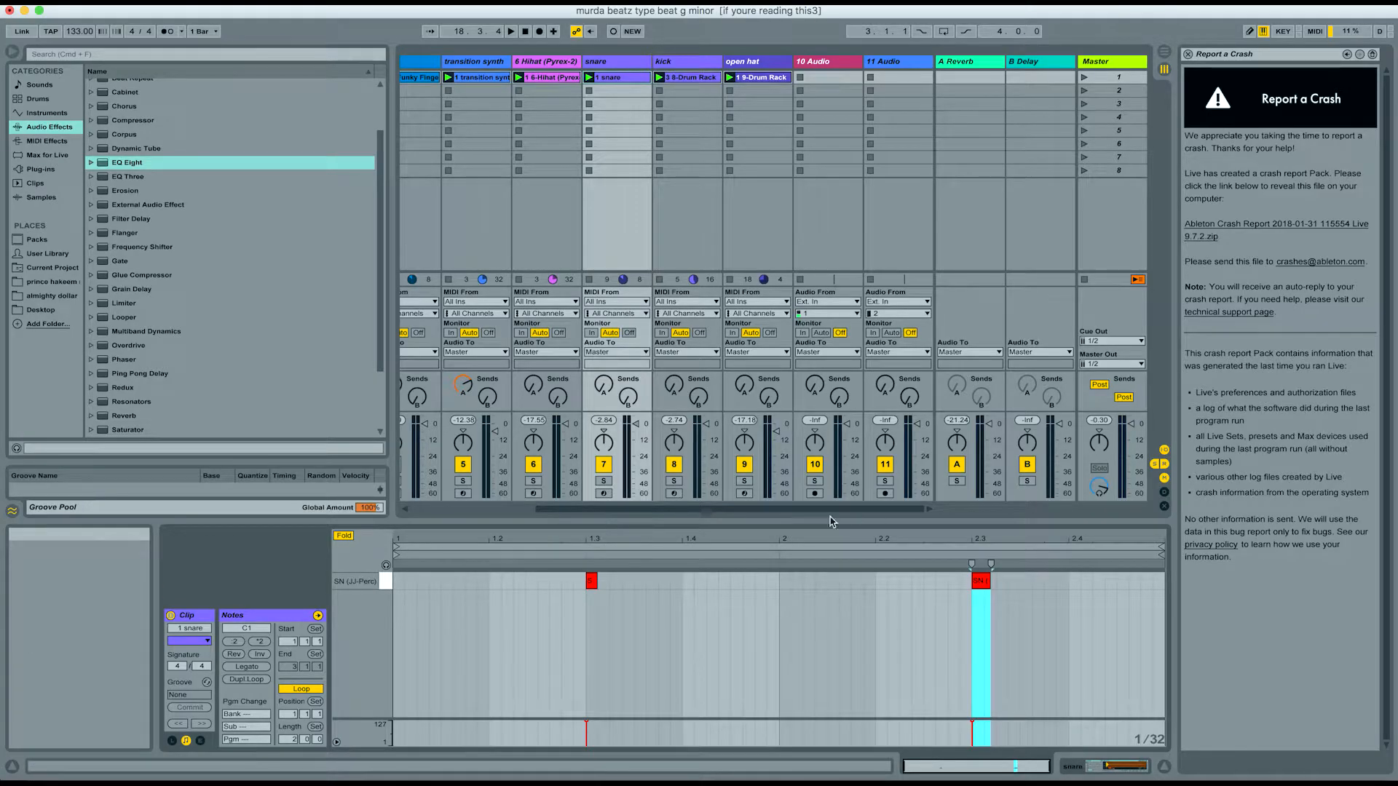
Step: Open the kick clip and listen to its pattern soloed before unsoloing the track
left_click(691, 83)
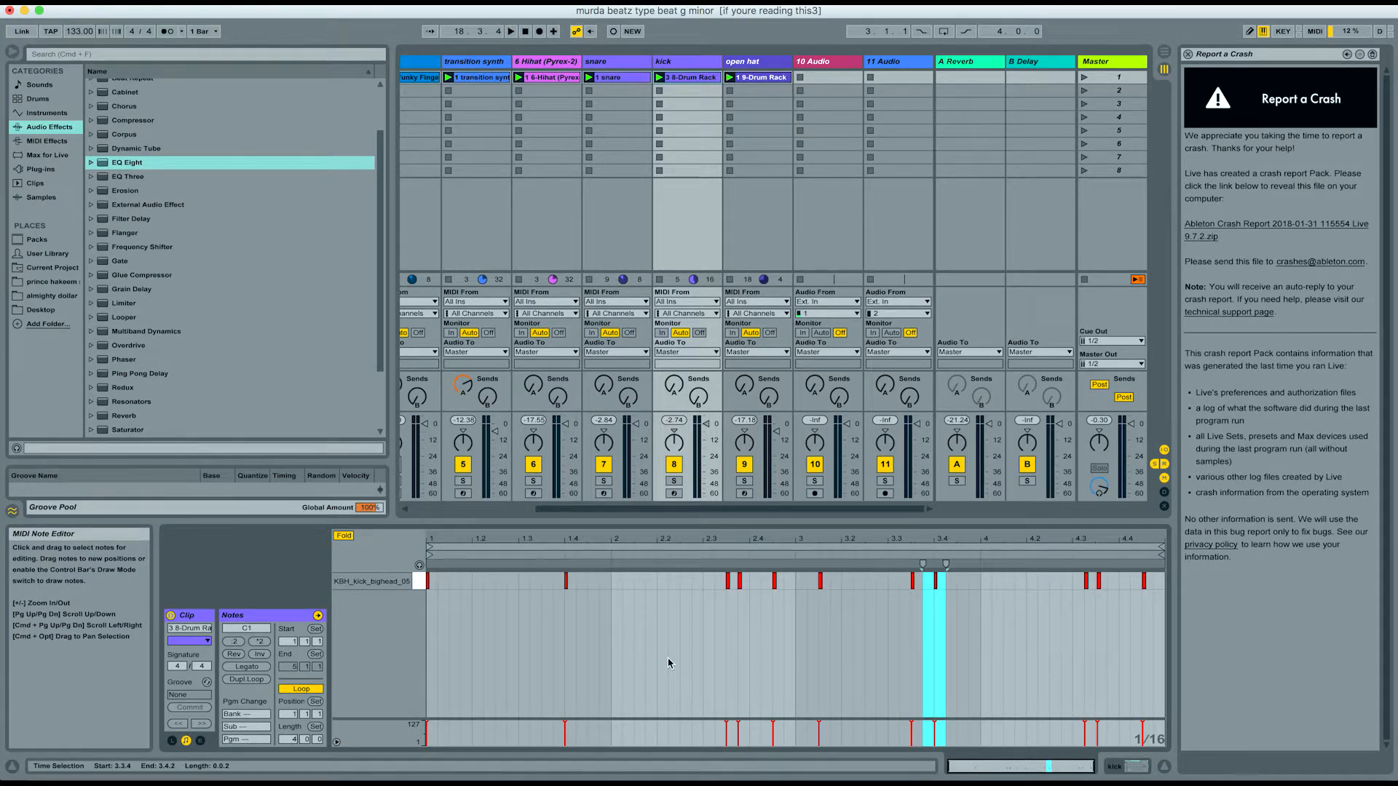
left_click(674, 482)
key("space")
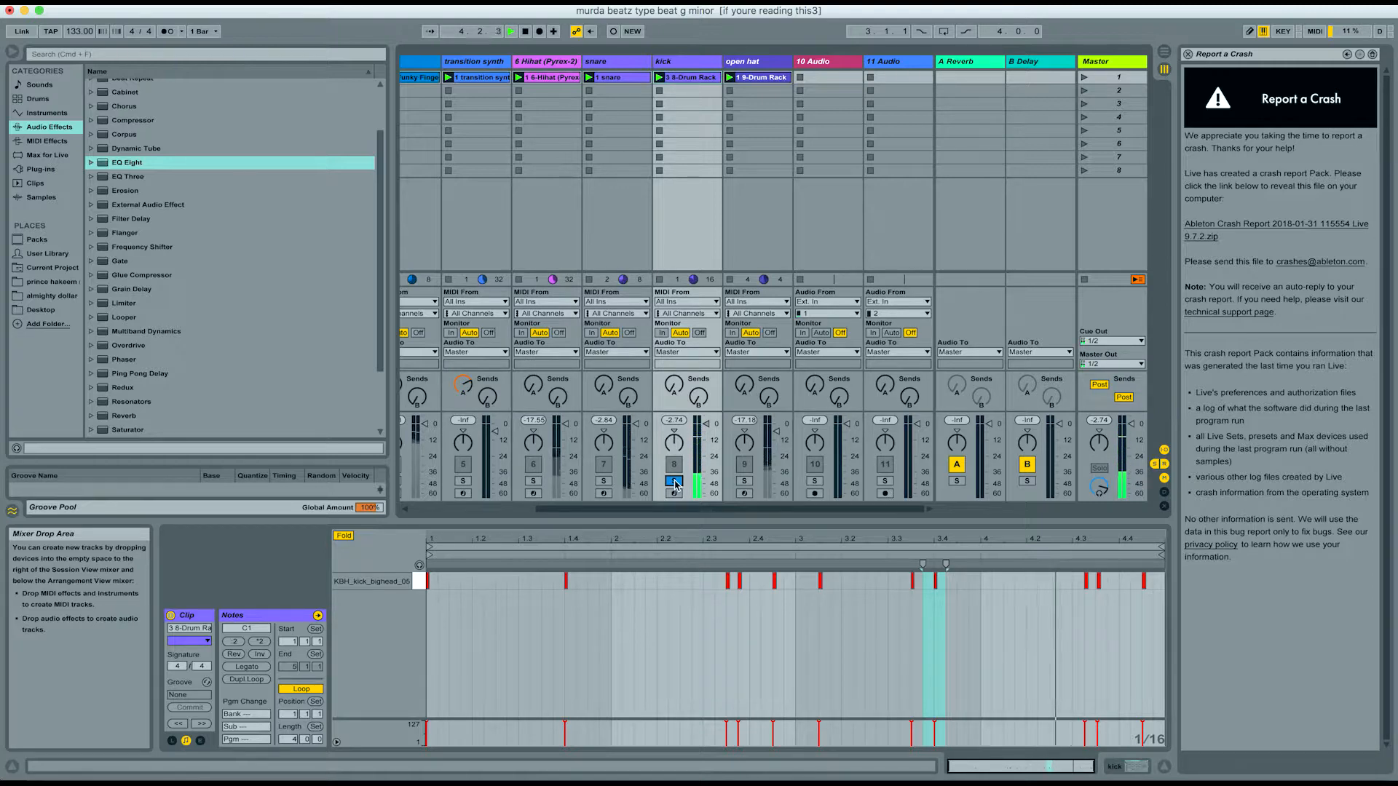
left_click(675, 481)
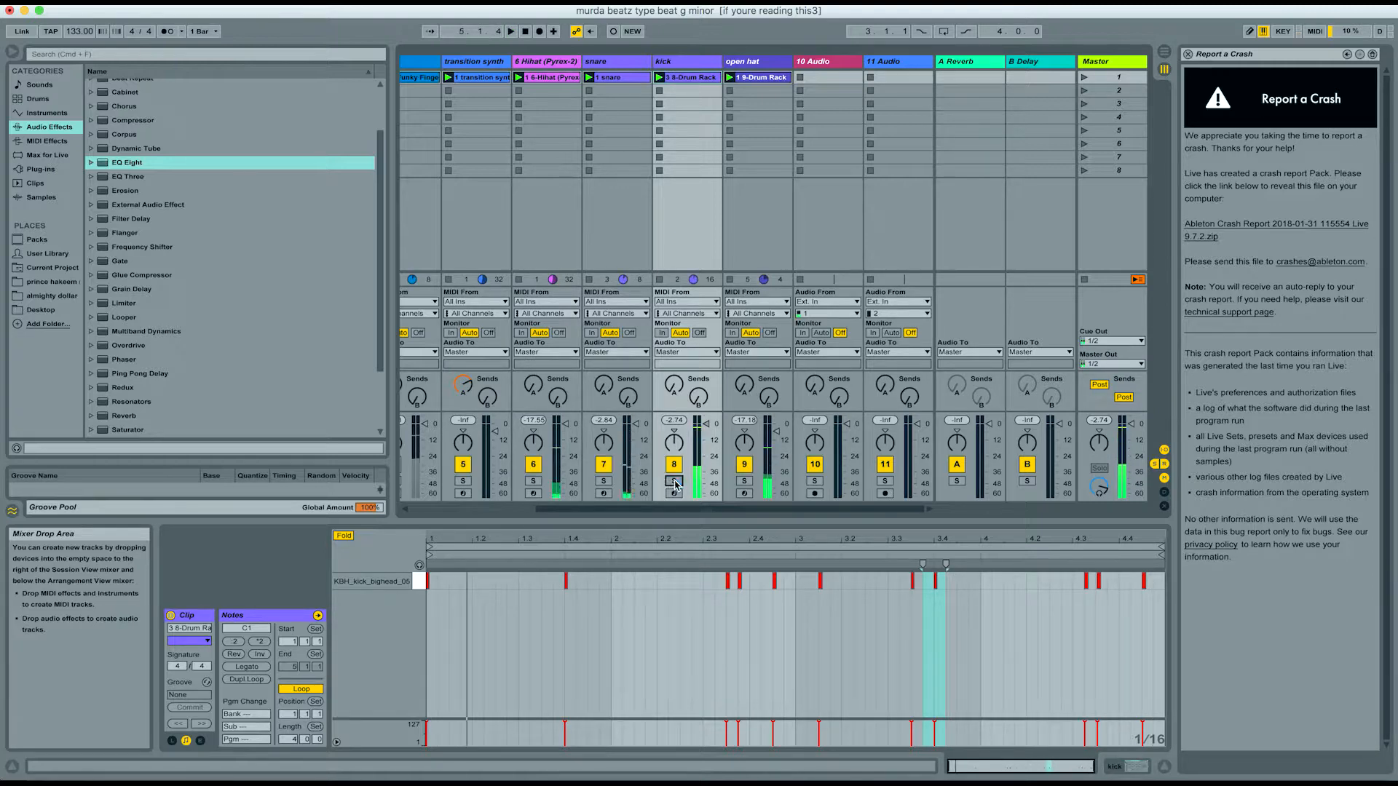
Step: Open the flute 2 clip and listen to its melody soloed before unsoloing the track
scroll(734, 219, "left", 5)
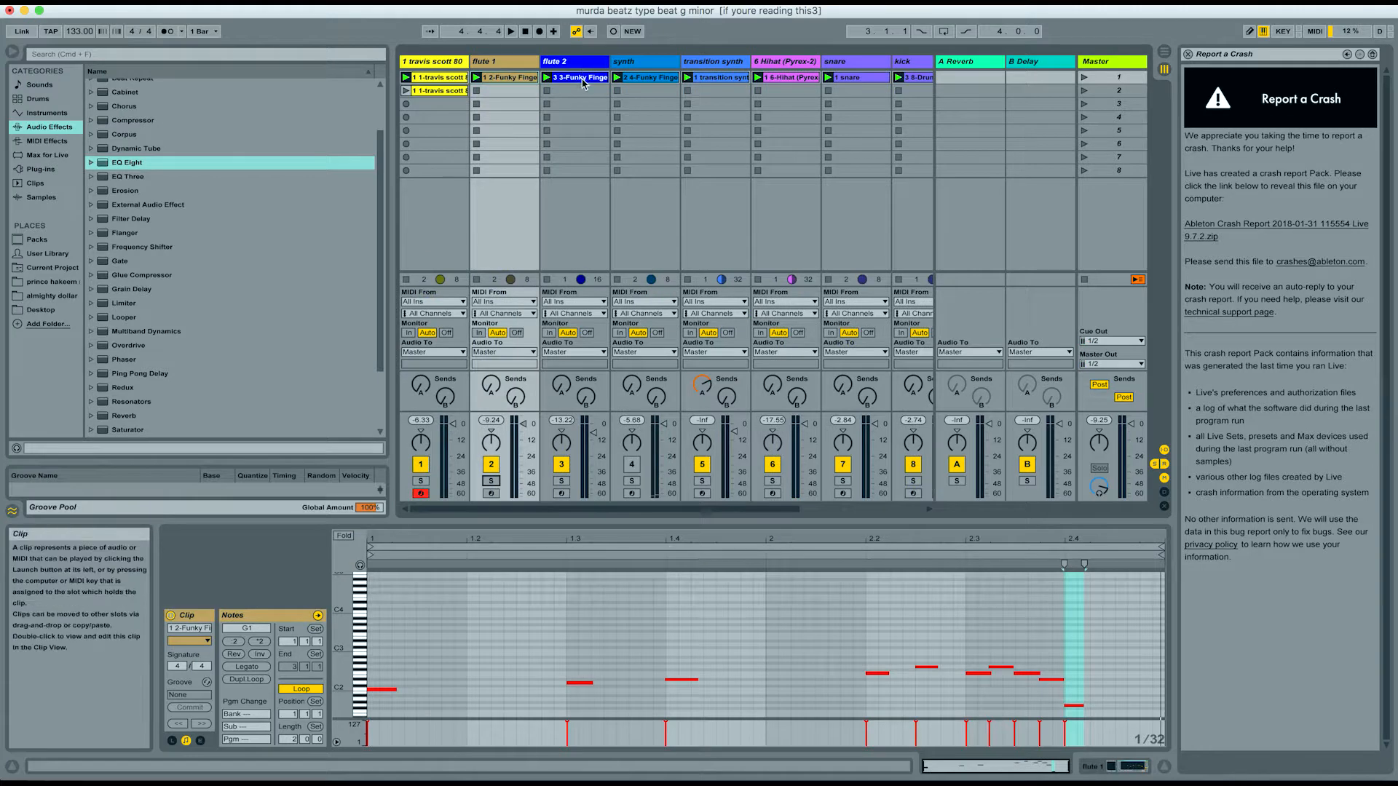
left_click(582, 78)
left_click(561, 481)
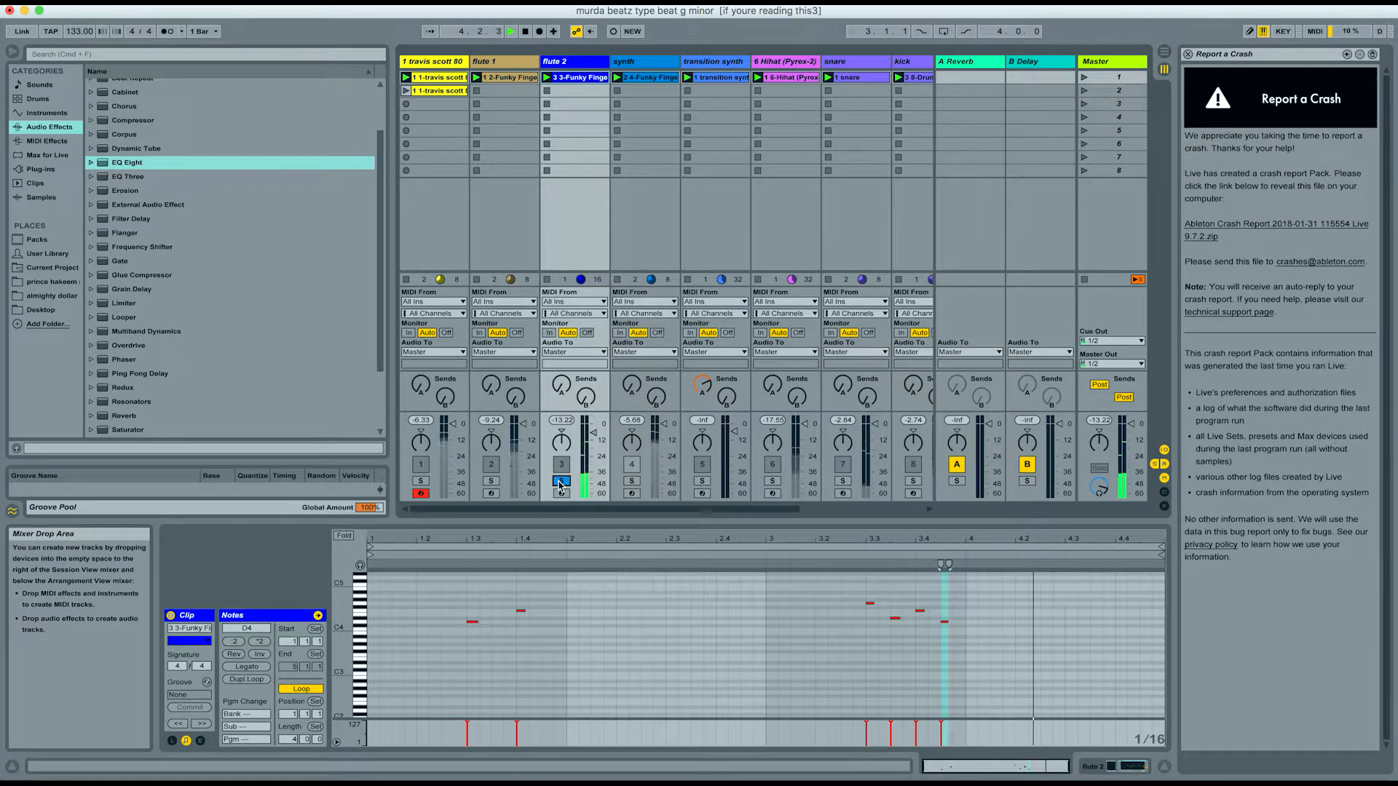
left_click(559, 484)
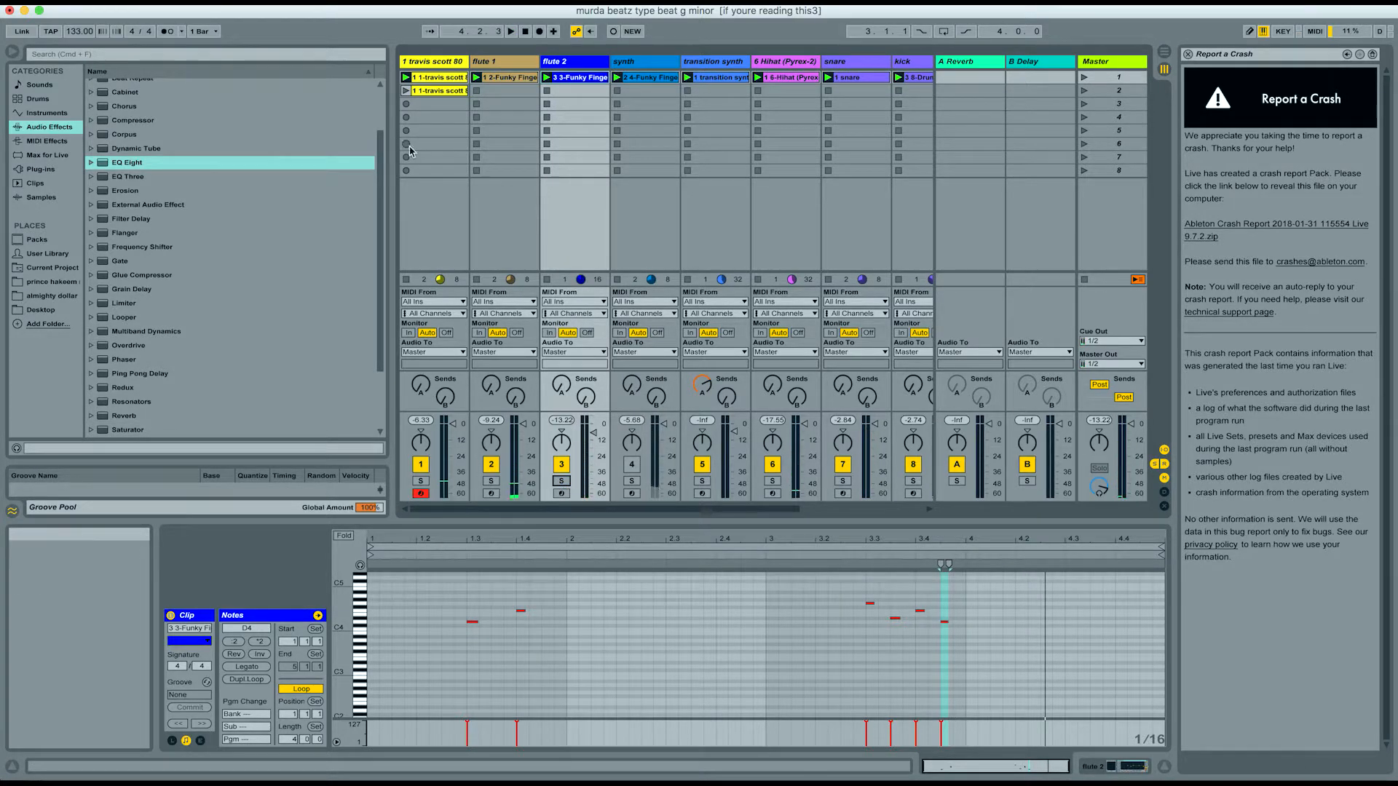
Step: Open the first travis scott 808 clip, solo its track and play it back
left_click(447, 78)
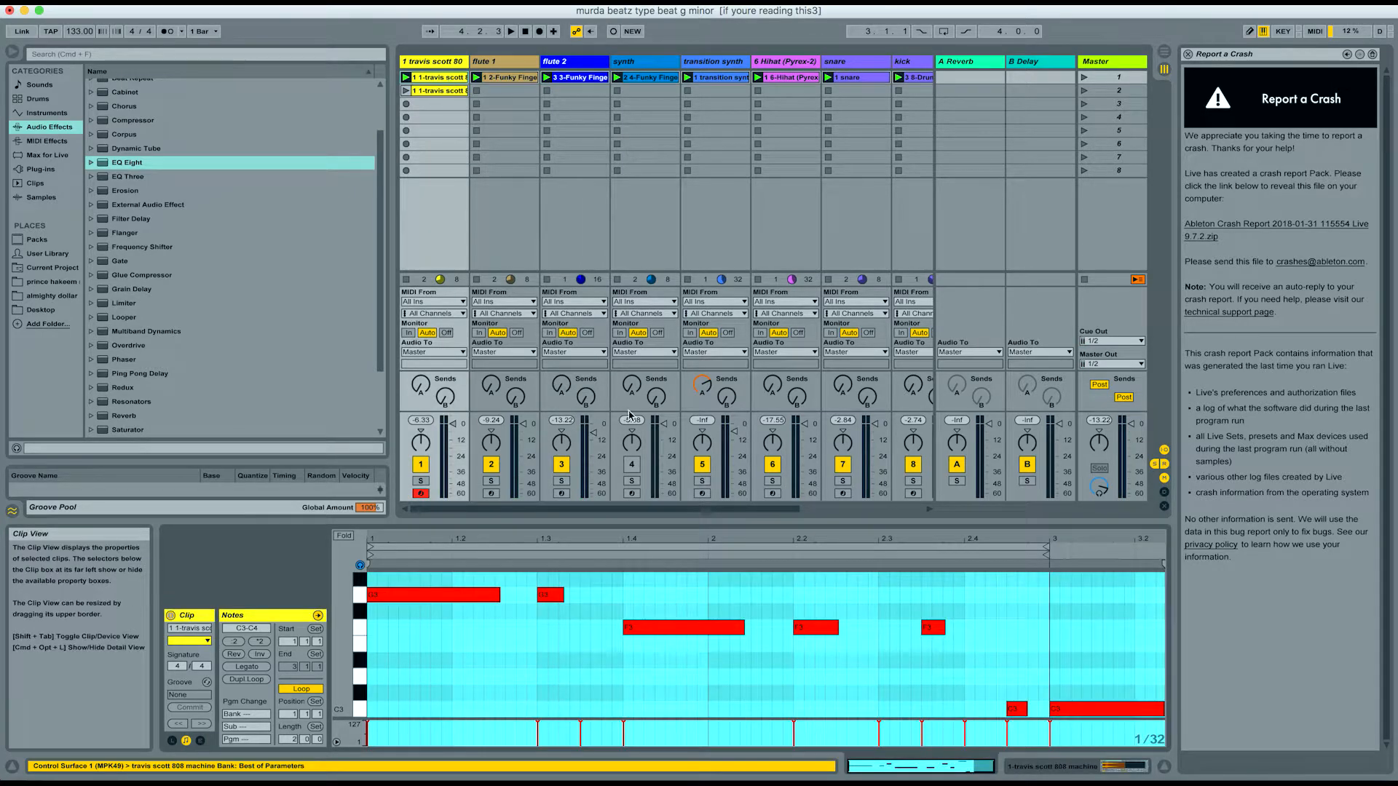
left_click(421, 481)
key("space")
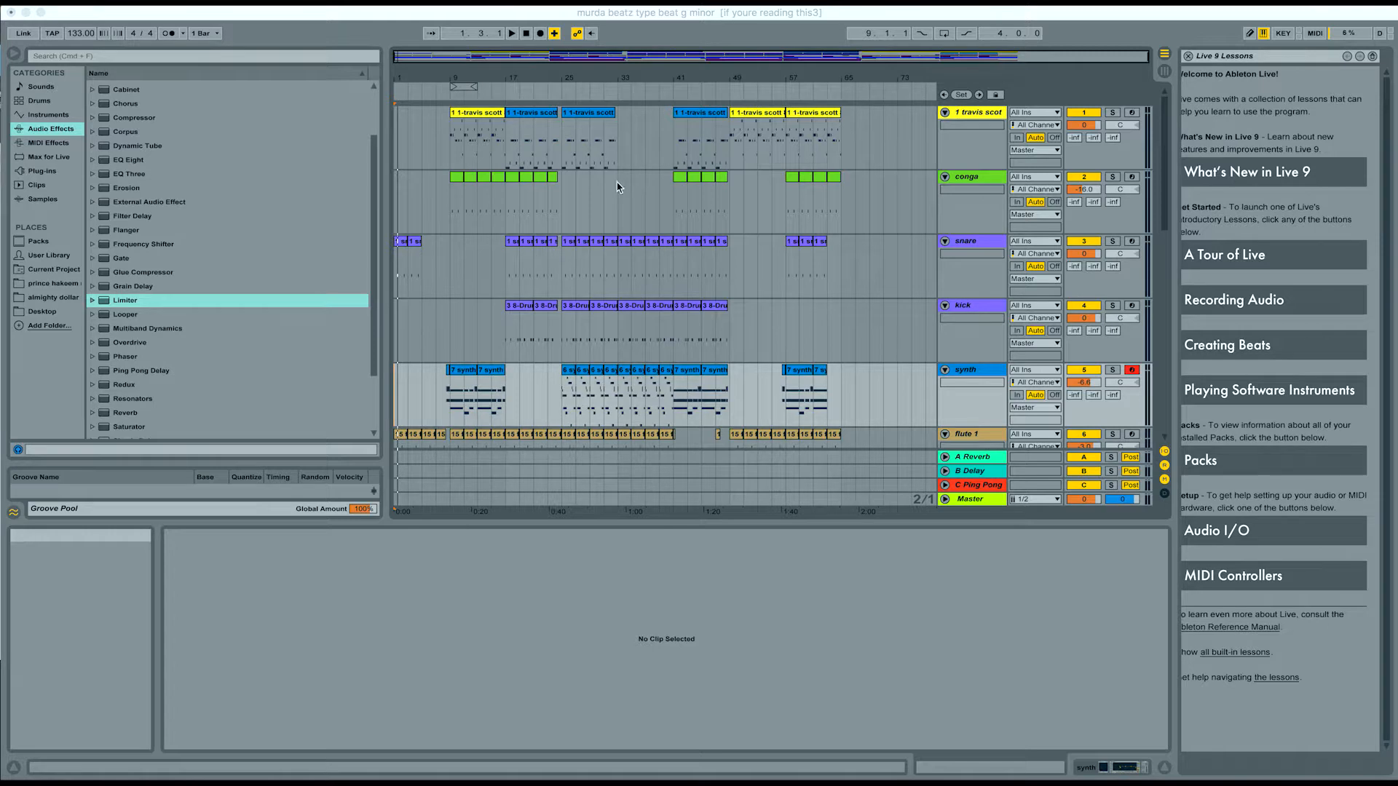
Step: Solo the travis scott 808 track in the arrangement and play its clip from bar 17 while examining the notes
left_click(519, 116)
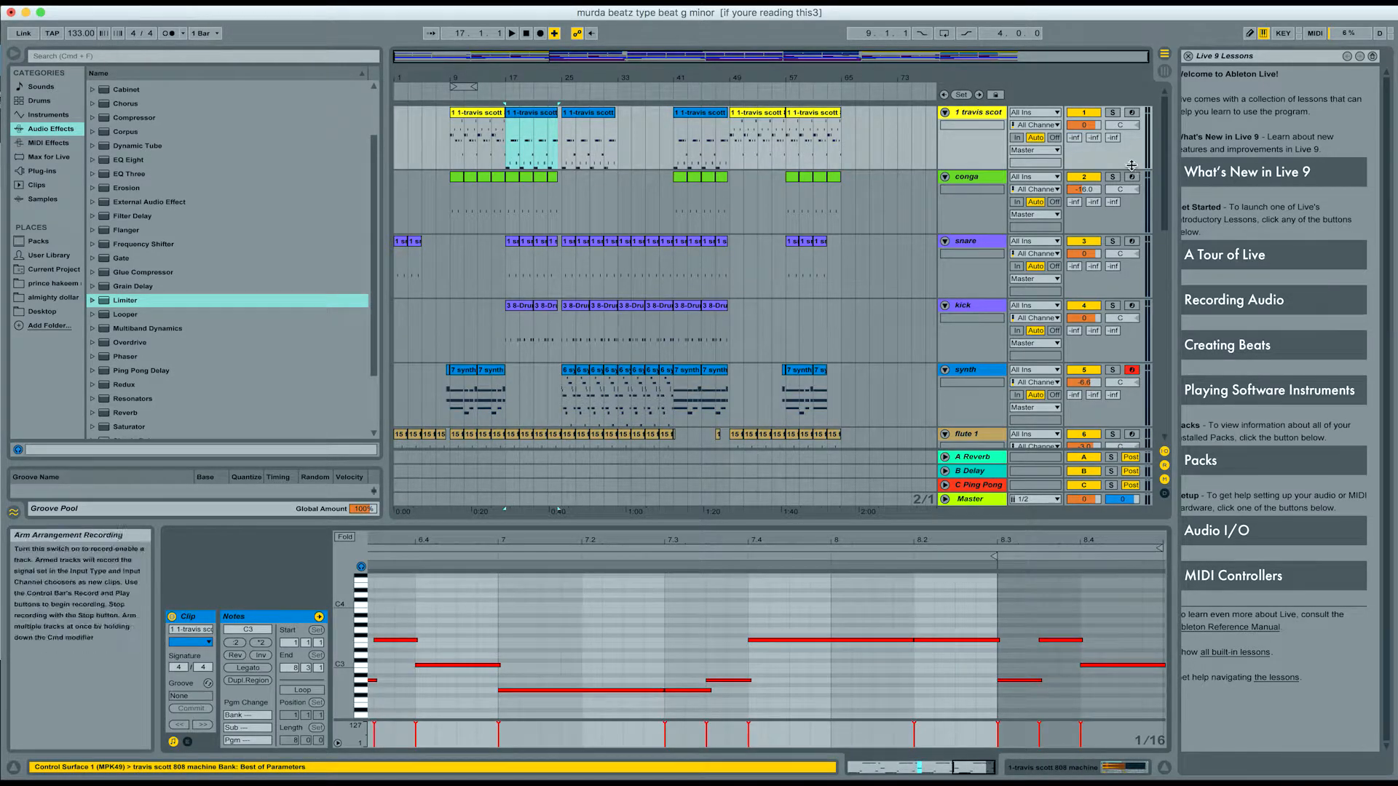
left_click(1111, 114)
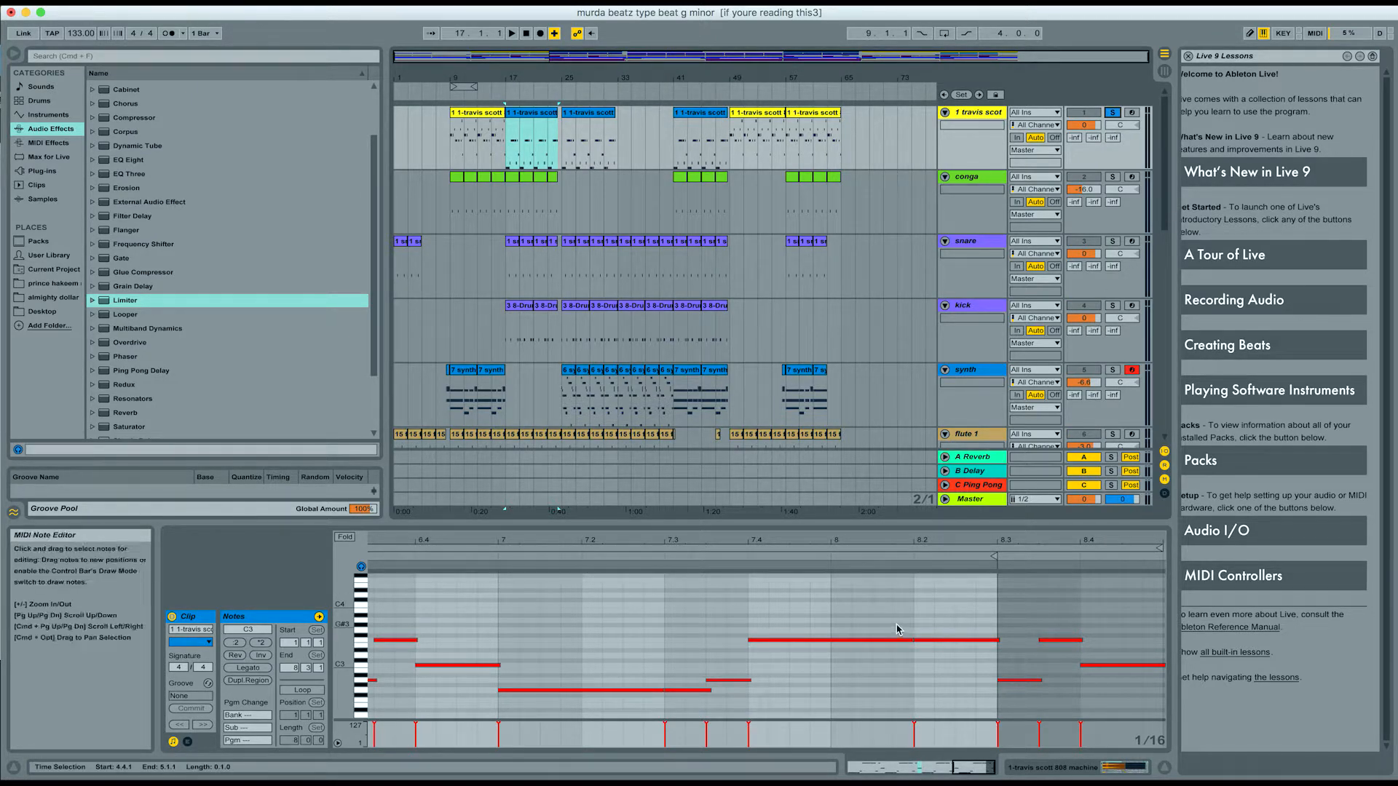
scroll(898, 630, "down", 2)
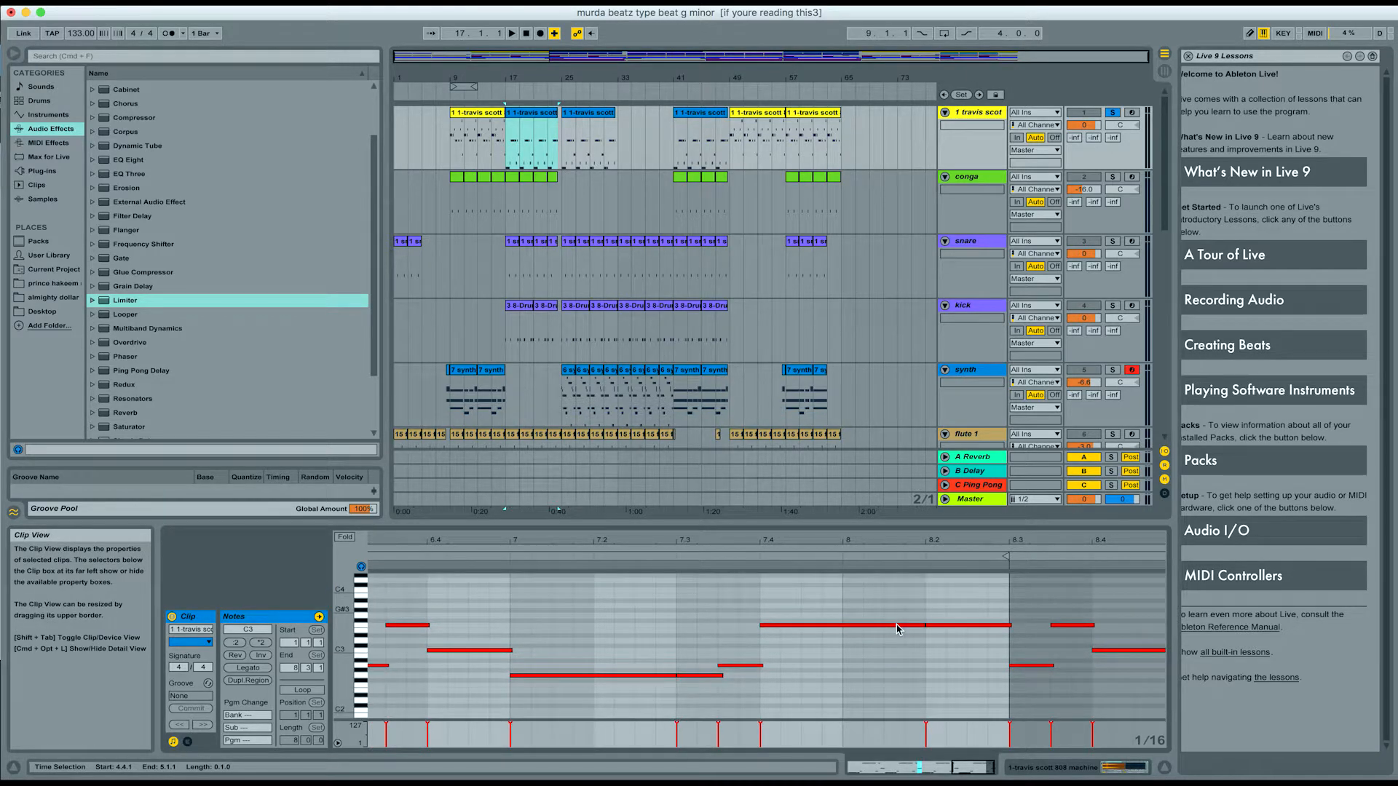
key("space")
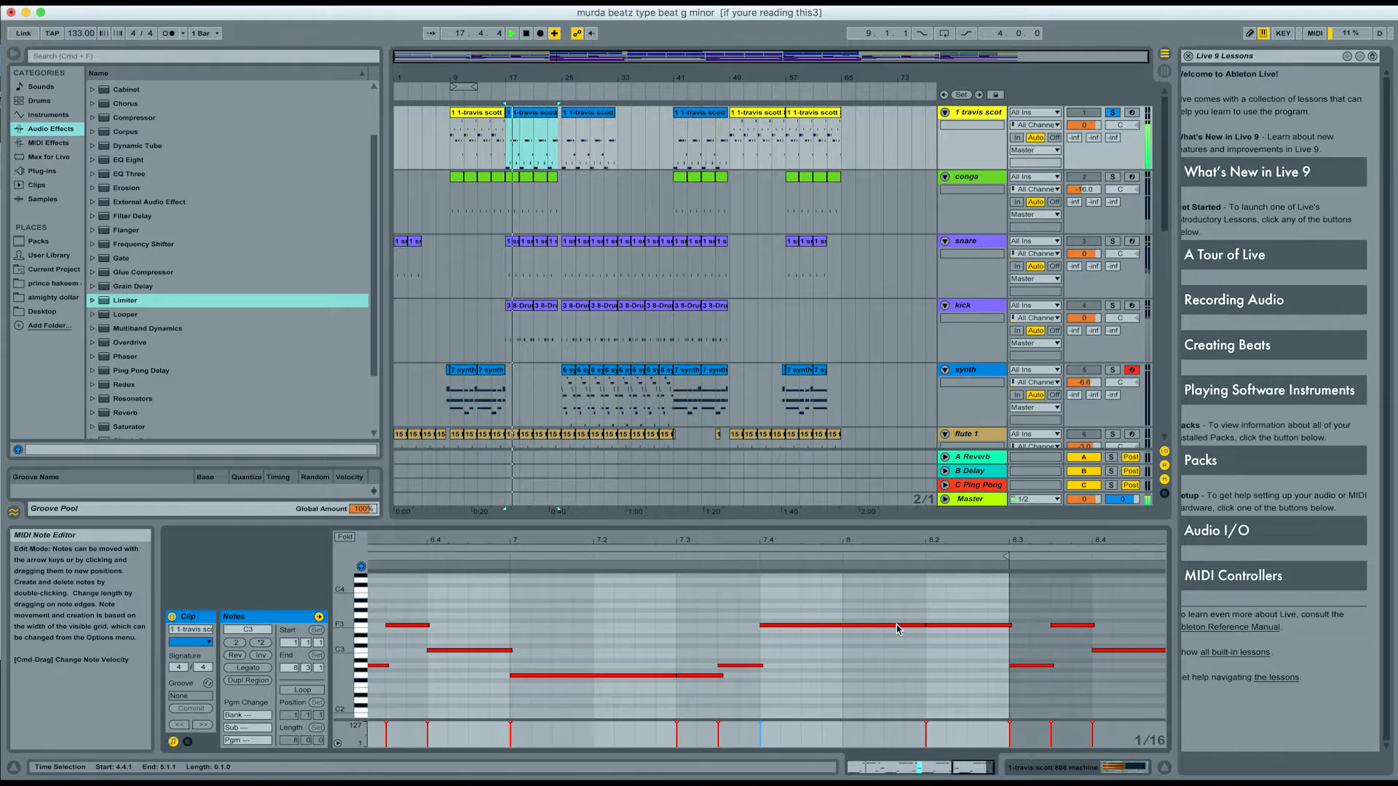
scroll(898, 630, "down", 13)
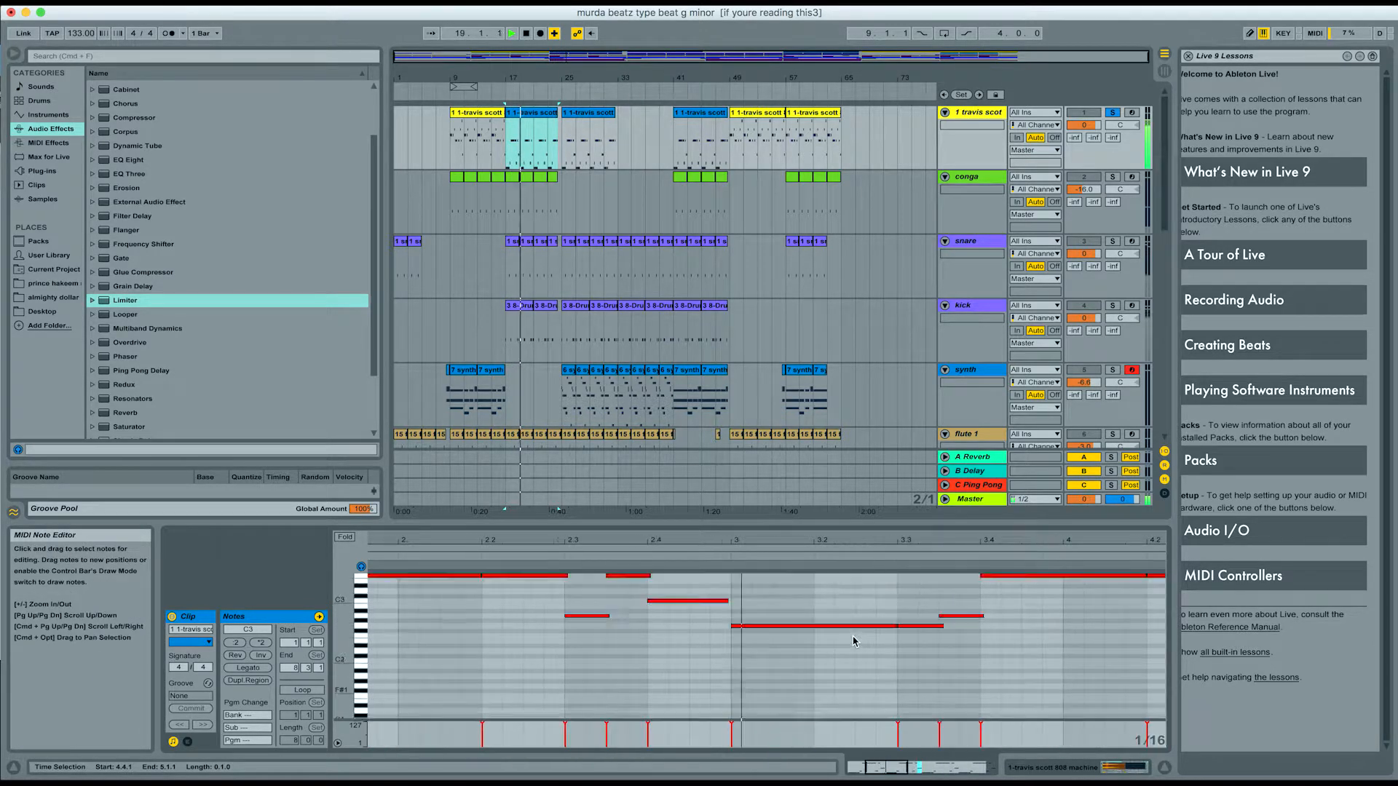
scroll(854, 641, "up", 13)
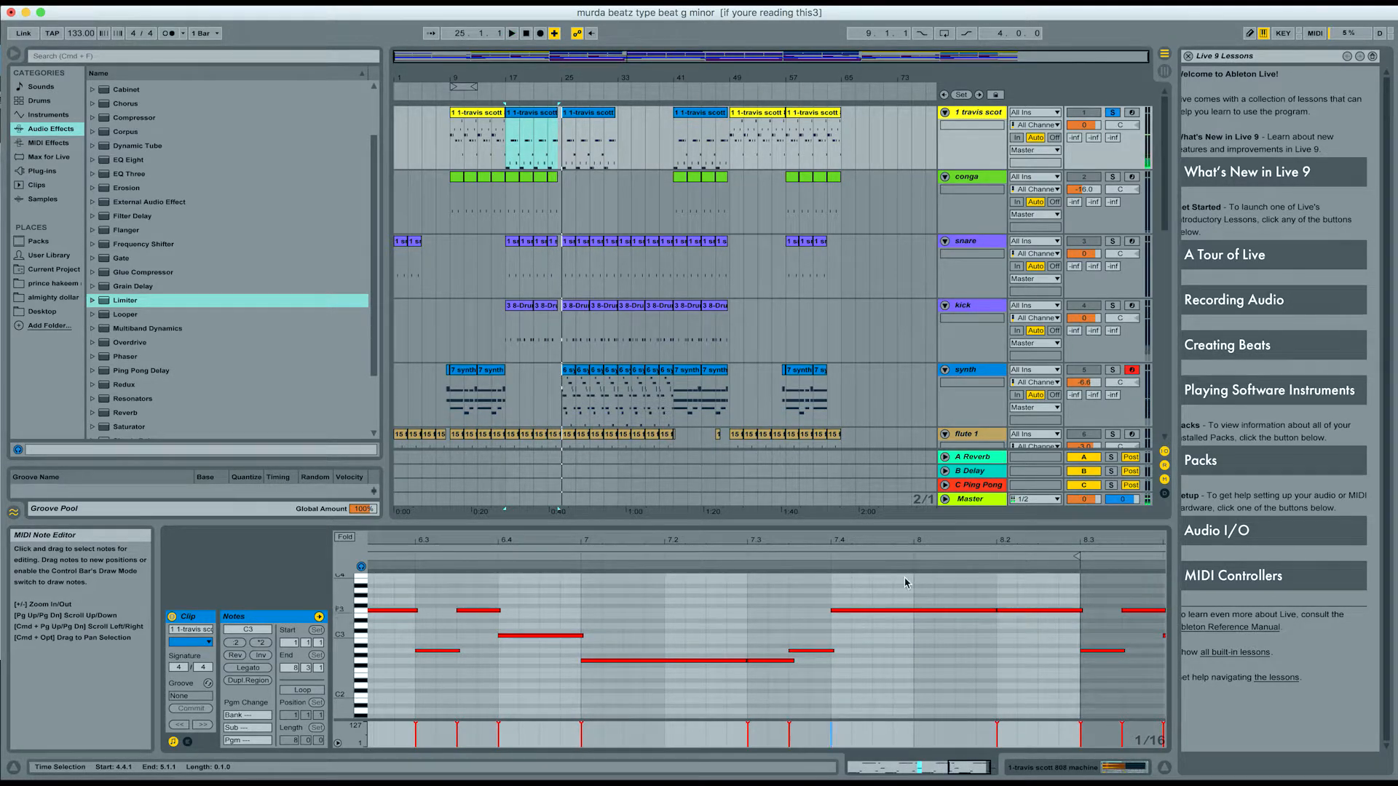
Step: Solo the conga track, listen to its pattern from bar 9 and unsolo the track
left_click(975, 500)
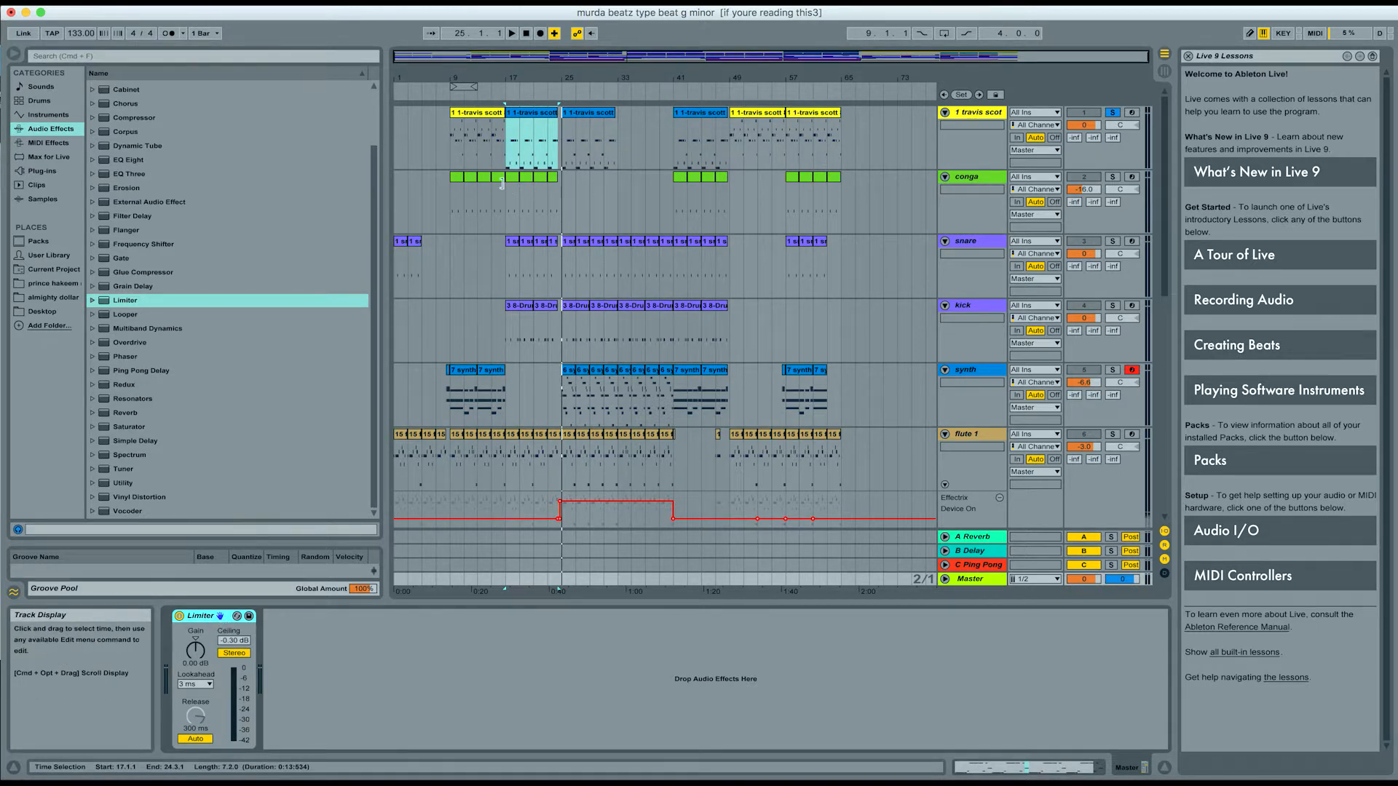
left_click(453, 198)
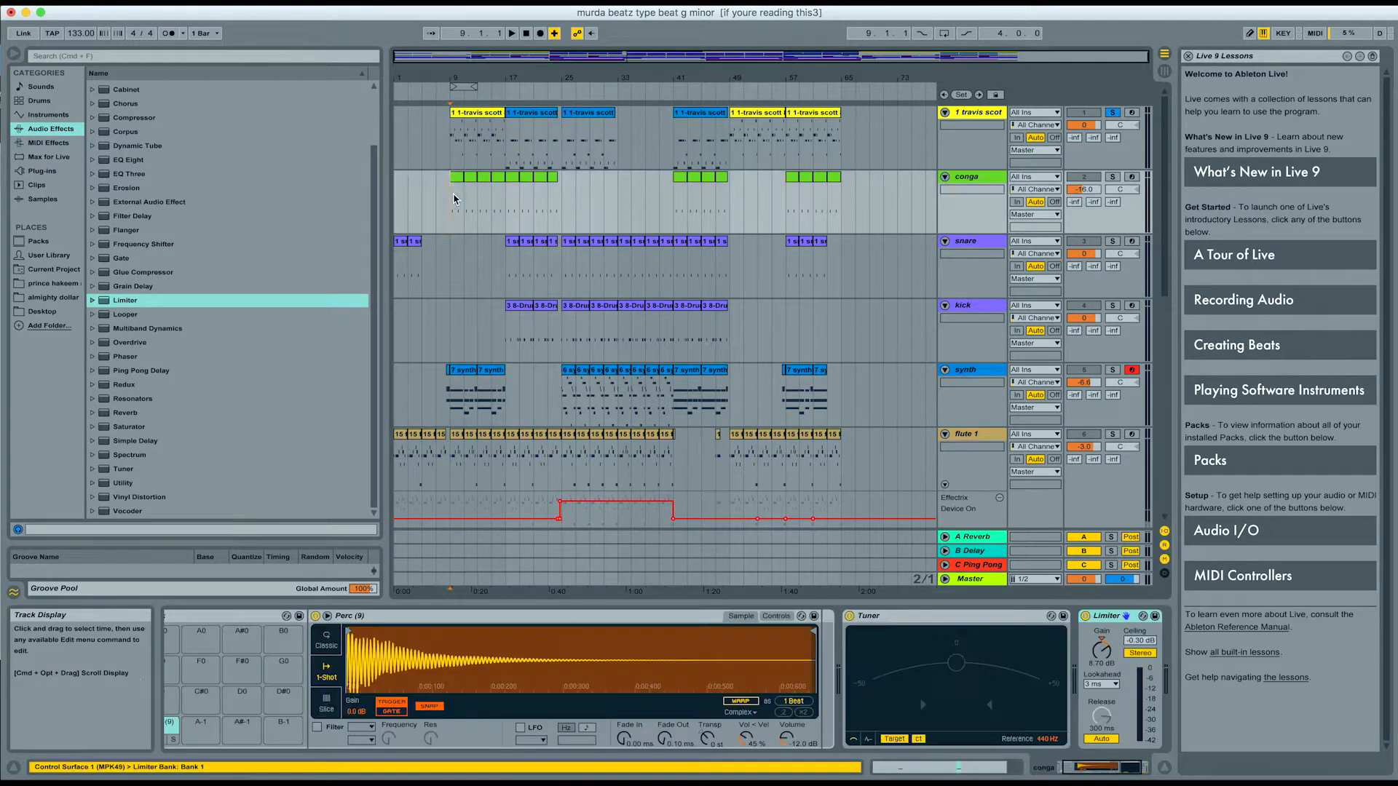
left_click(1113, 177)
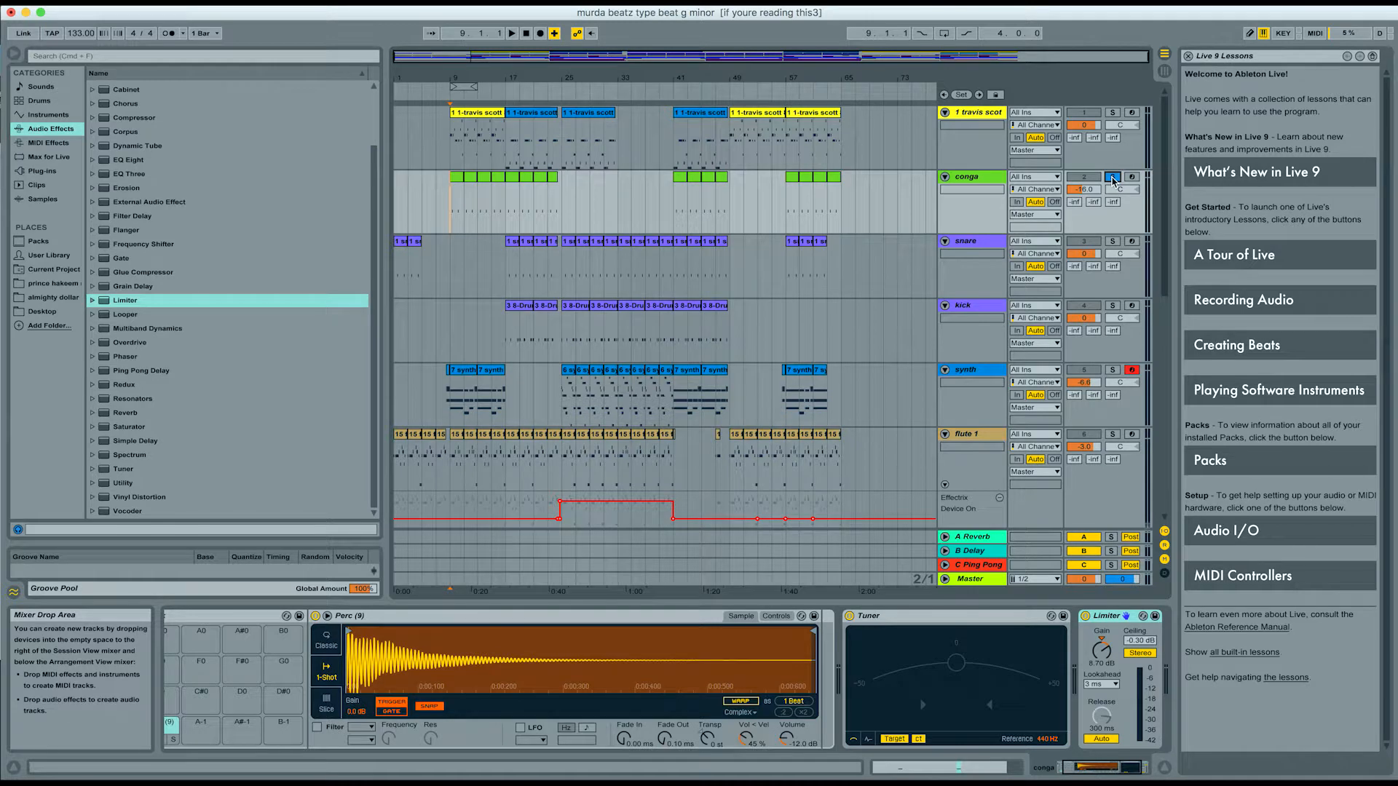
key("space")
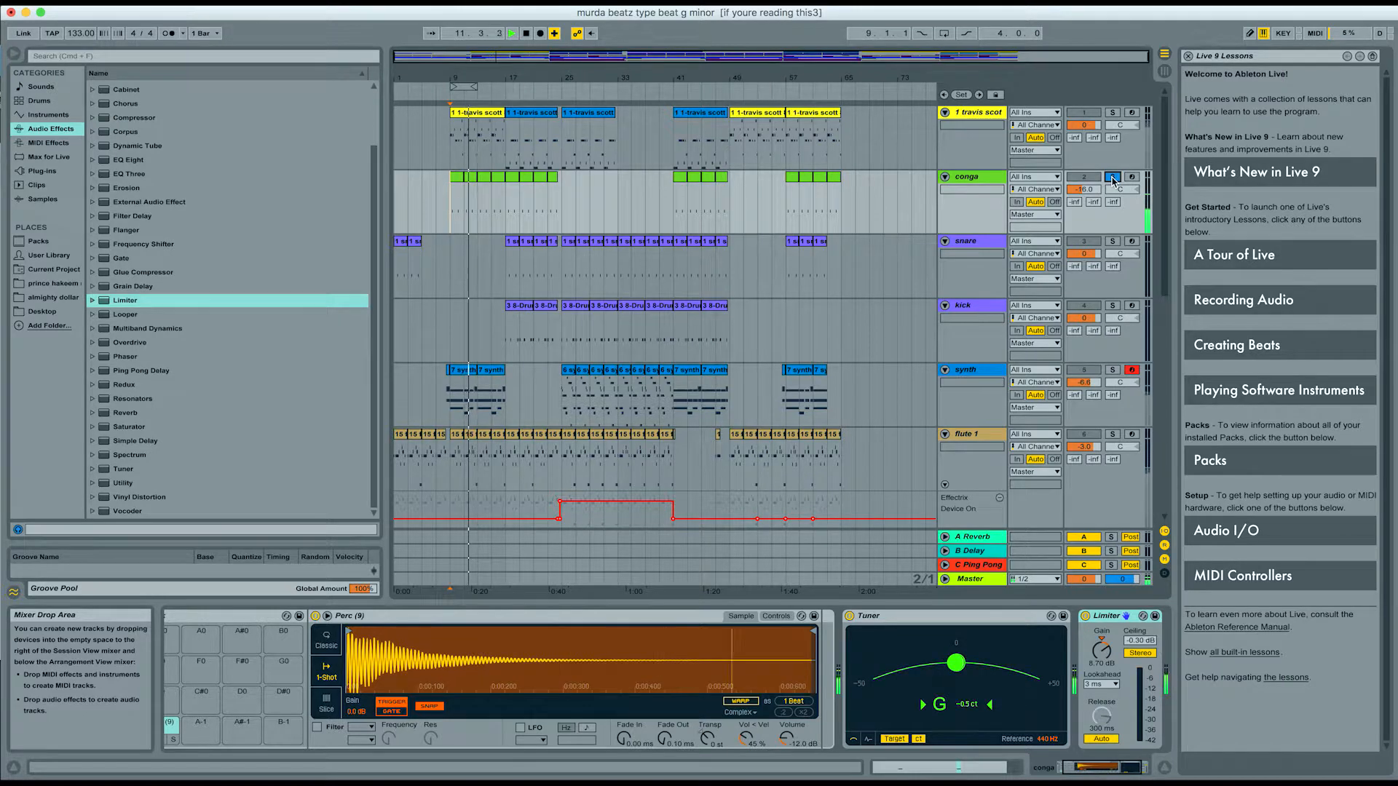
key("space")
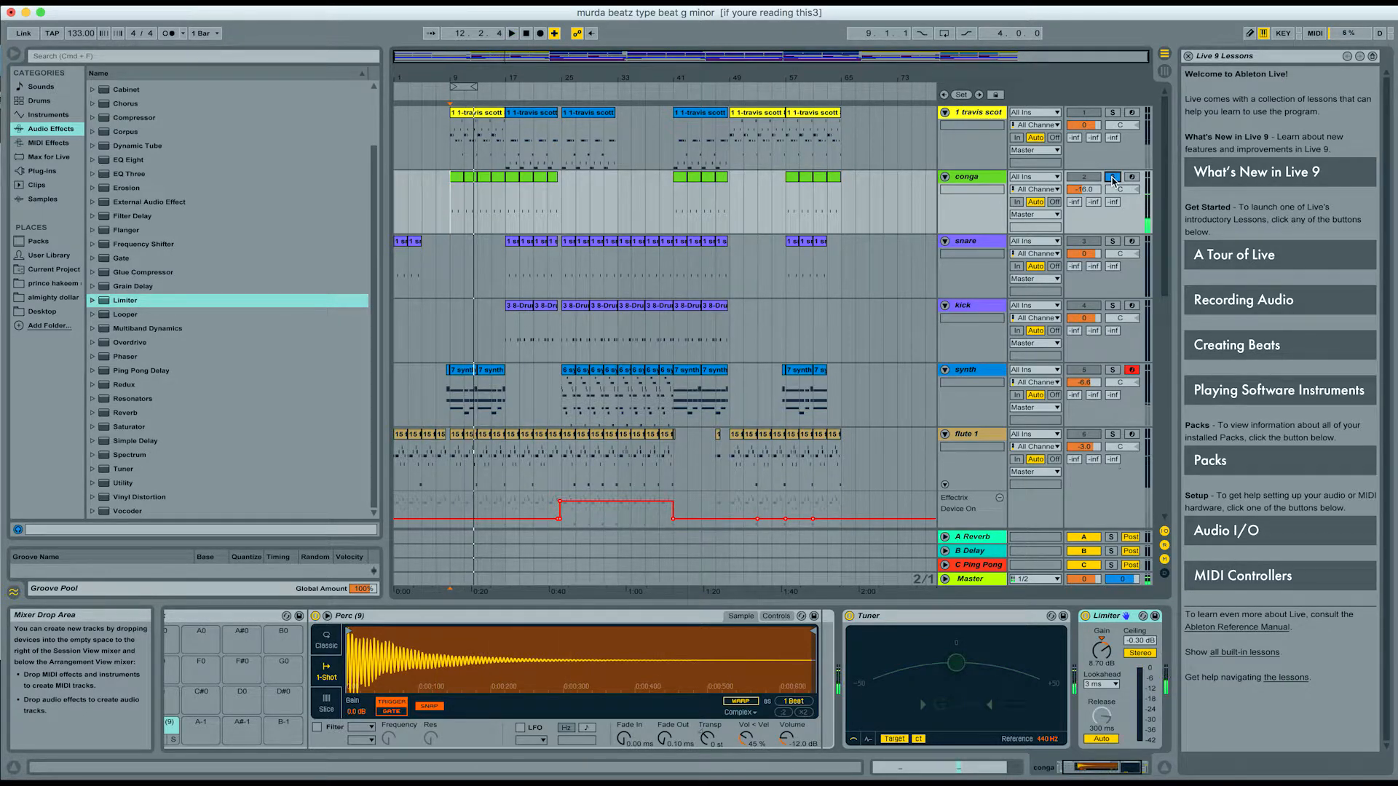
left_click(1112, 178)
Step: Solo the synth track and listen to its parts from bar 25 and from bar 41
left_click(1113, 370)
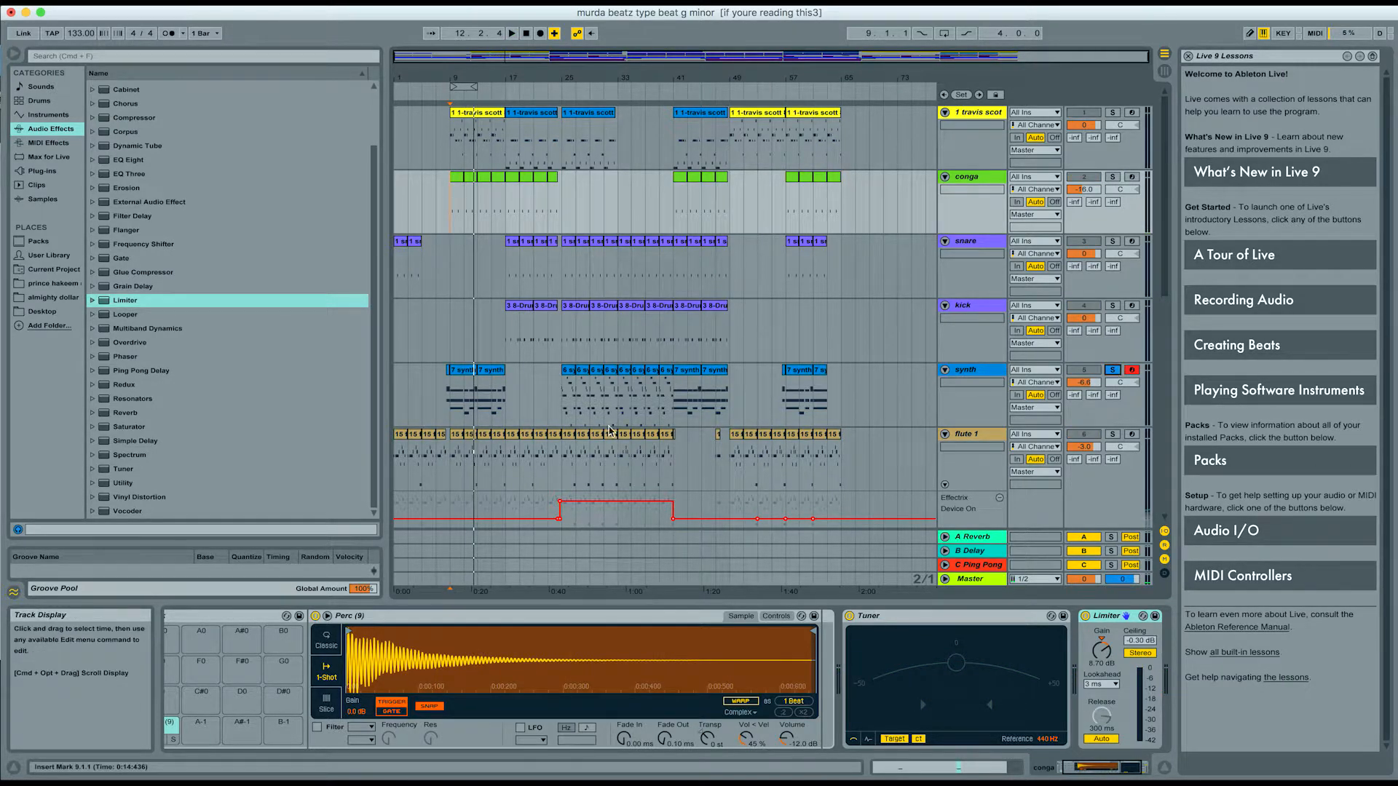
left_click(564, 399)
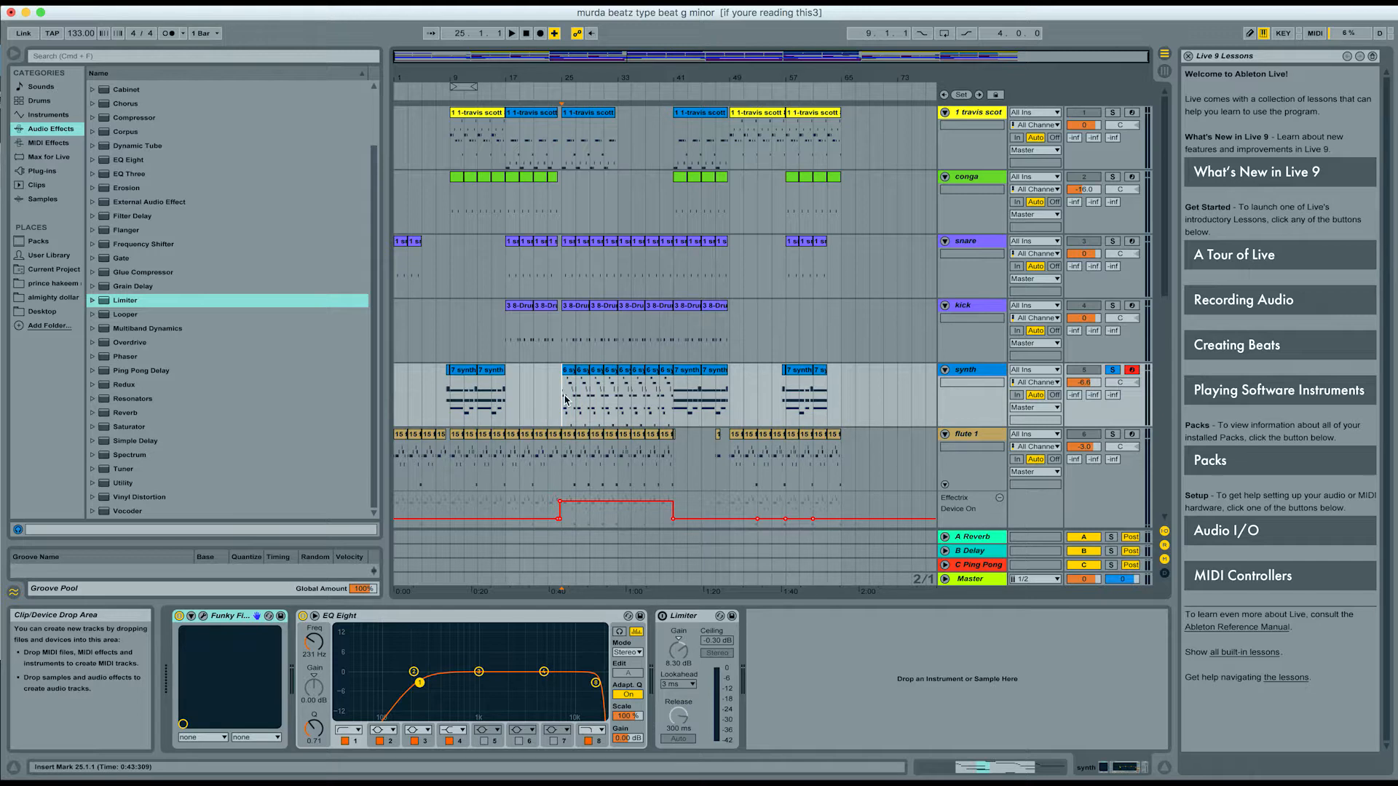
scroll(565, 399, "down", 4)
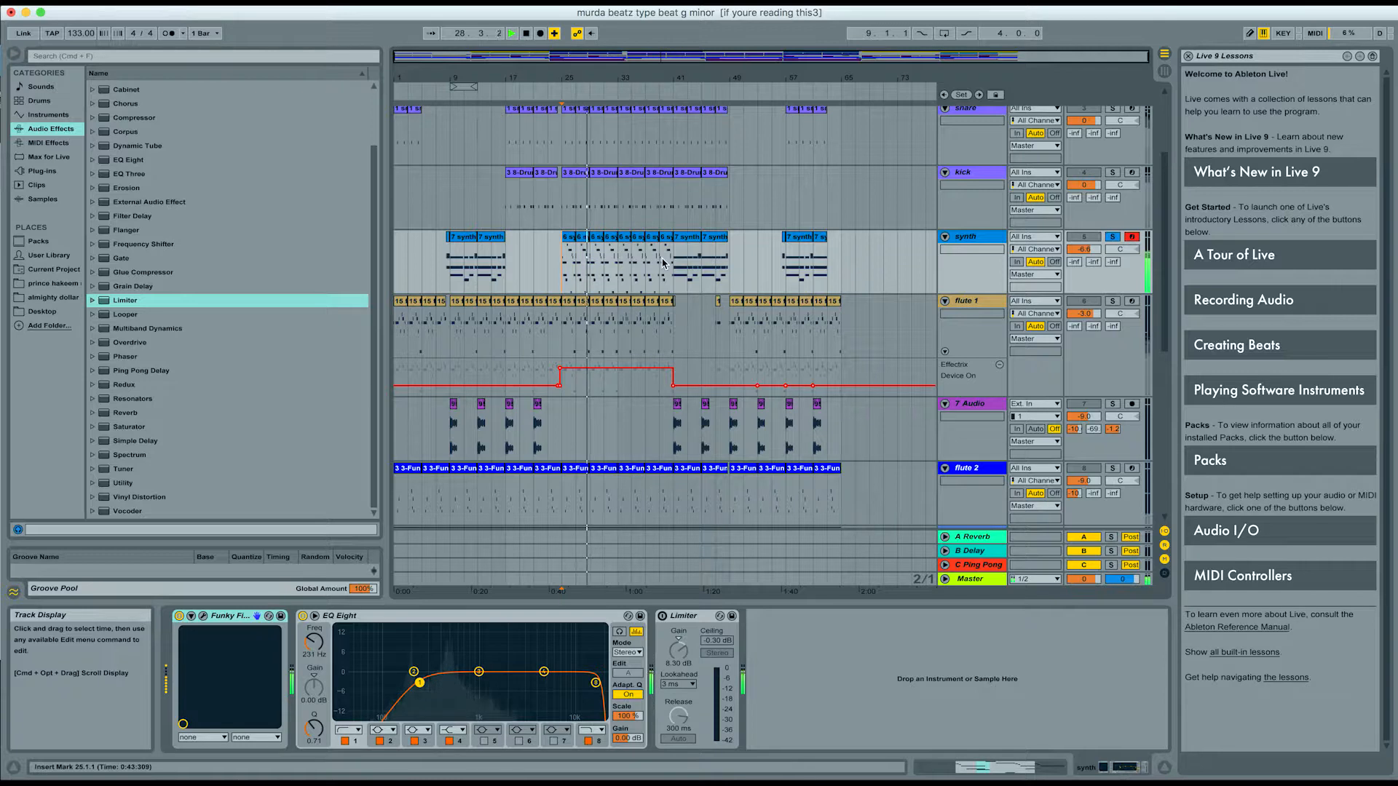
key("space")
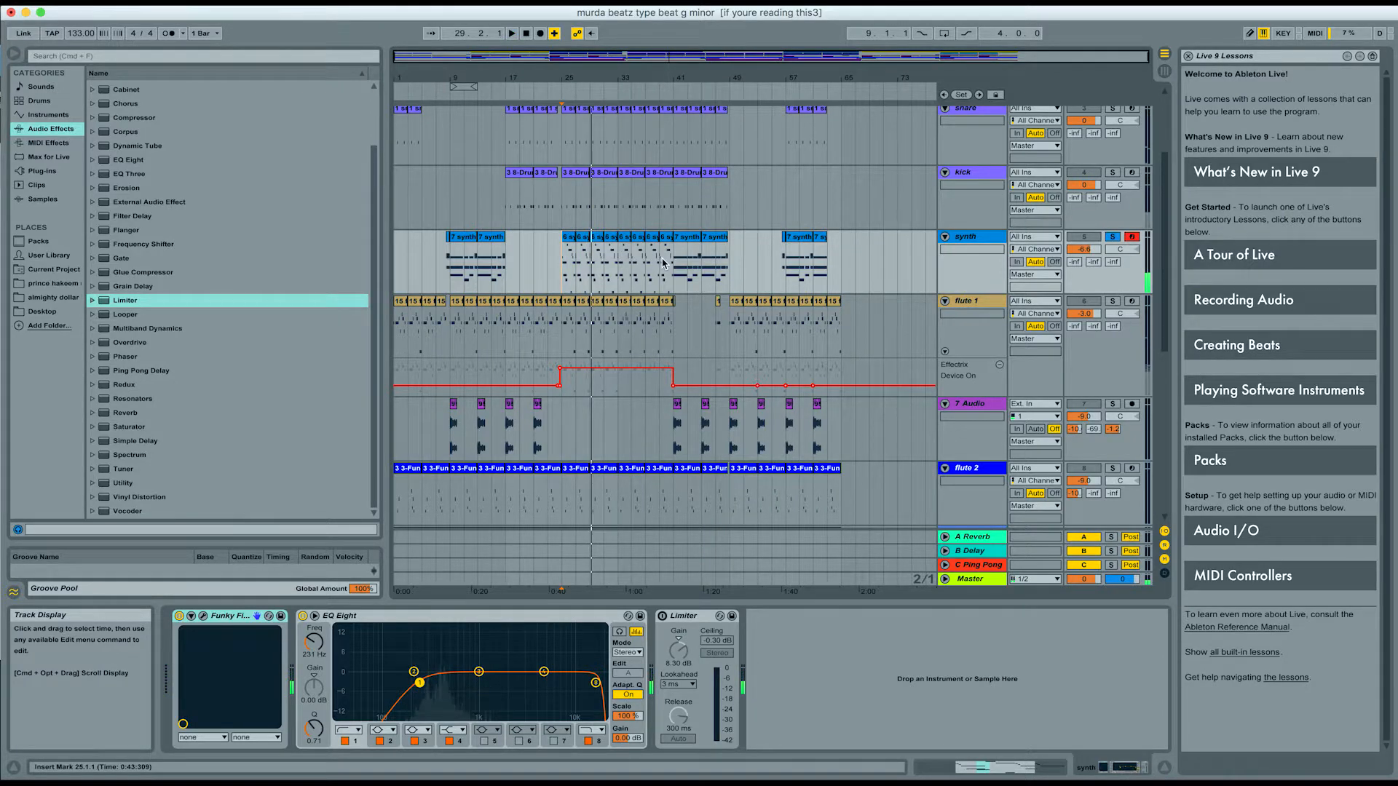
left_click(675, 262)
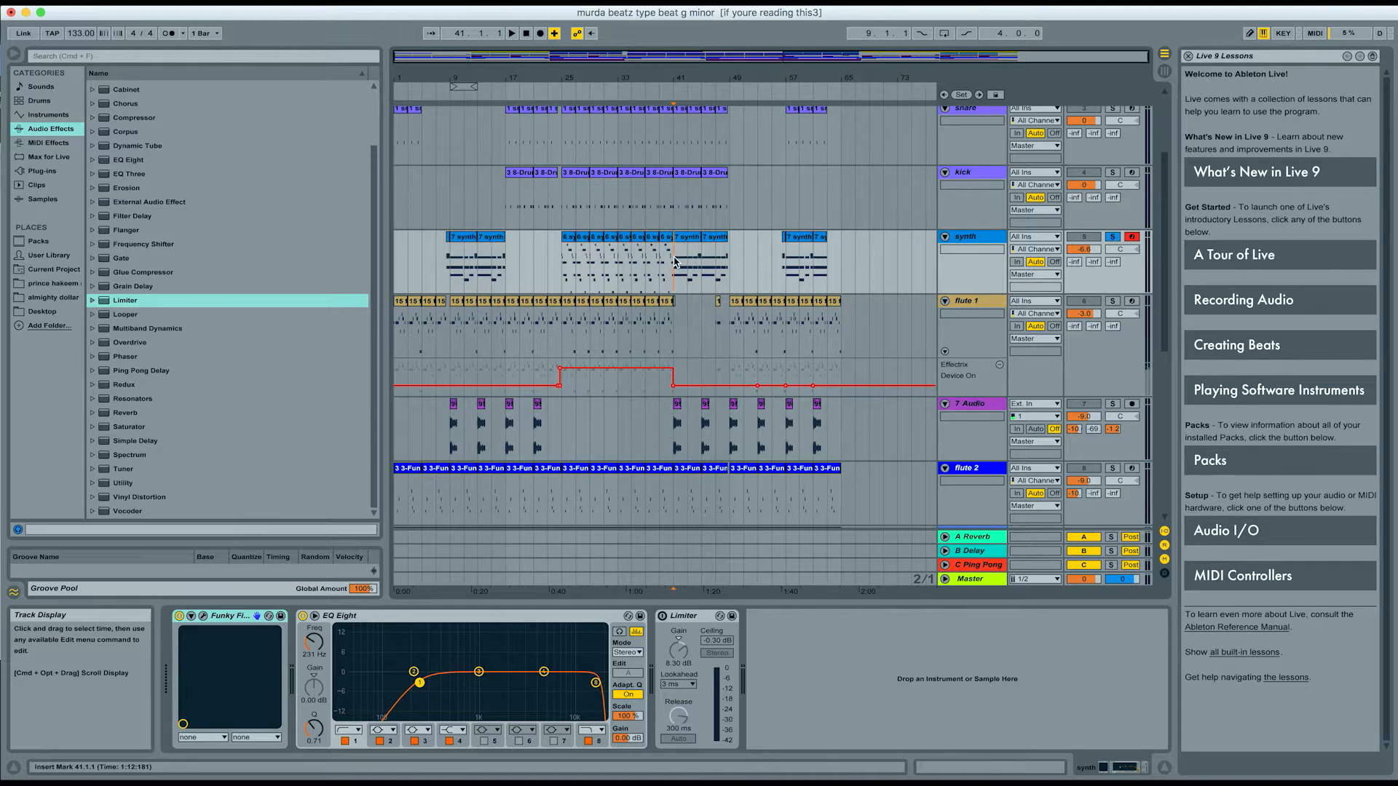
key("space")
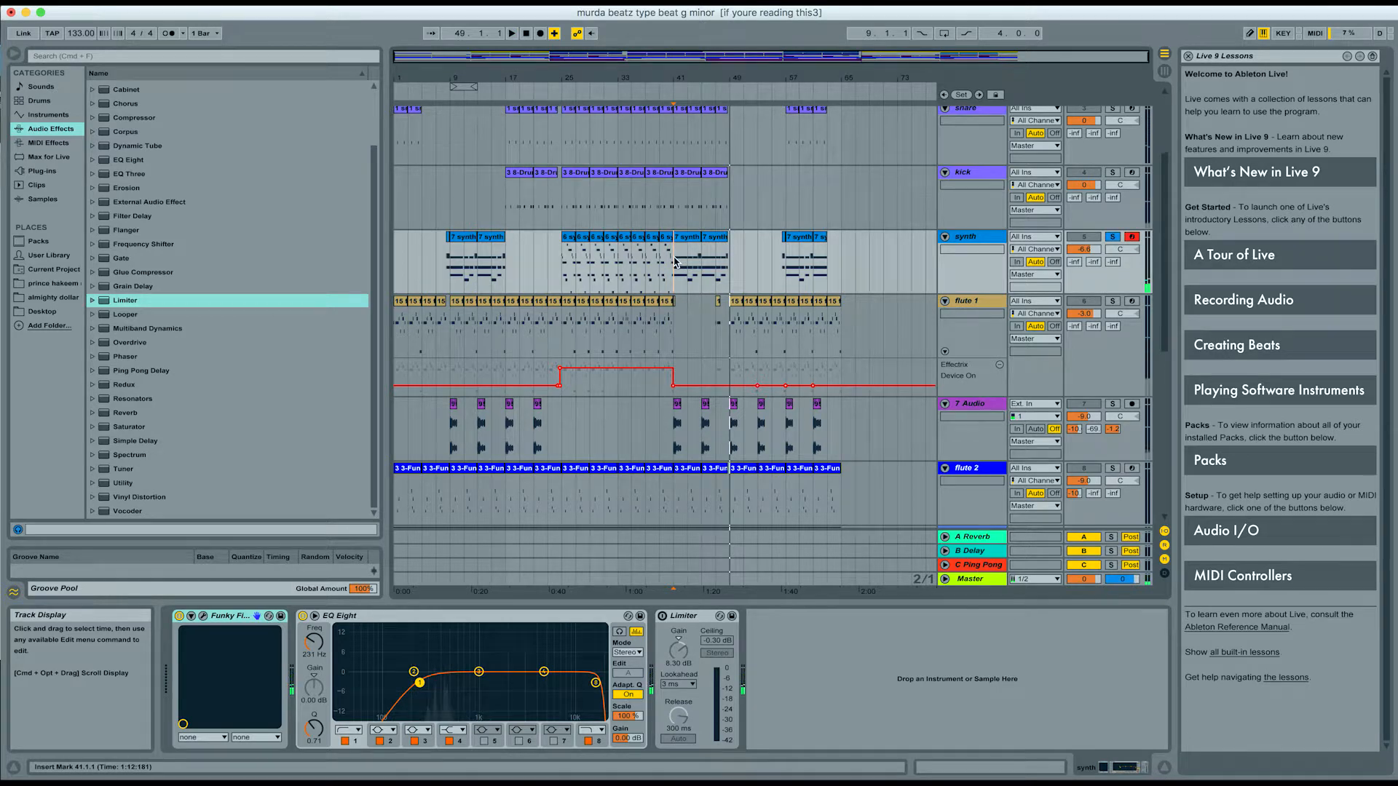
Step: Solo the flute 1 track, open its first clip and listen to the melody from bar 1
scroll(522, 284, "down", 2)
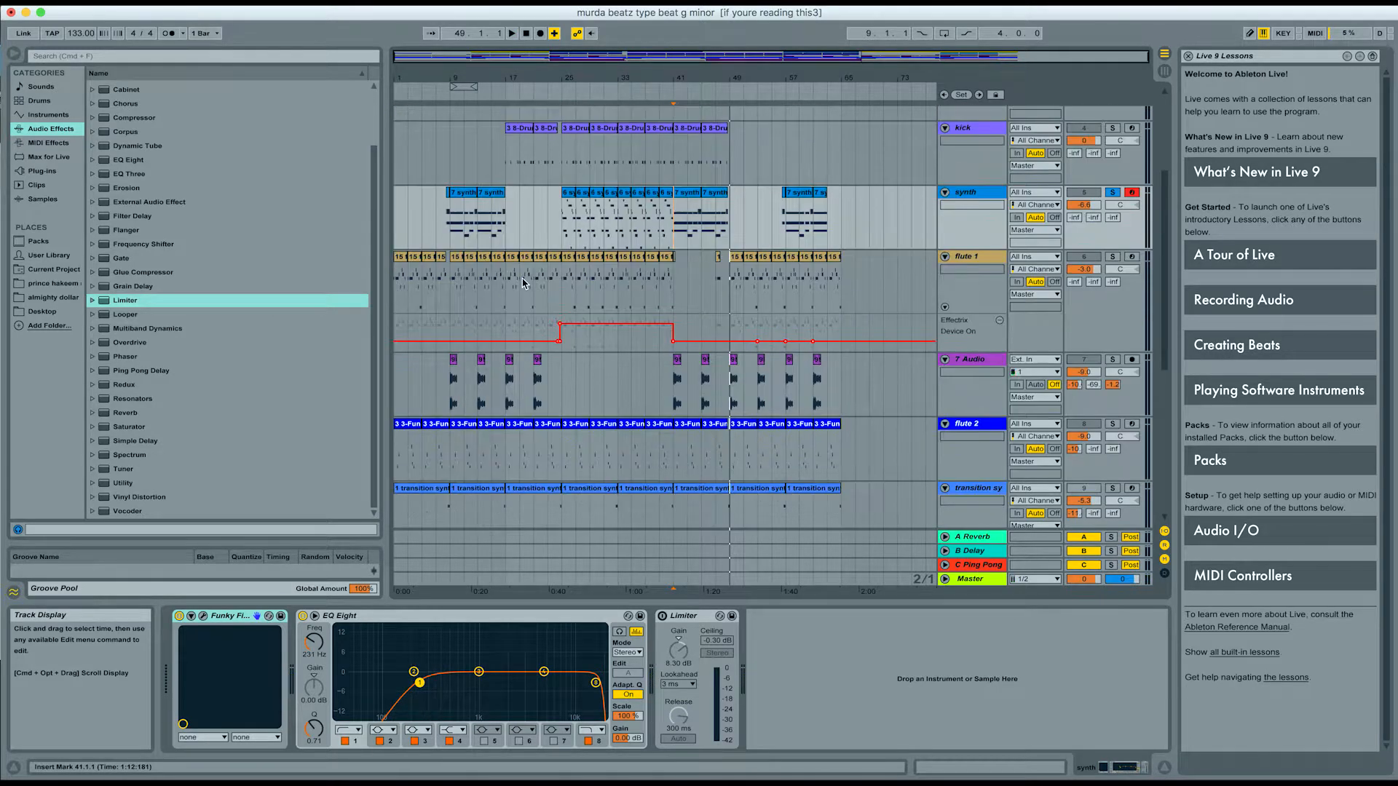
left_click(399, 299)
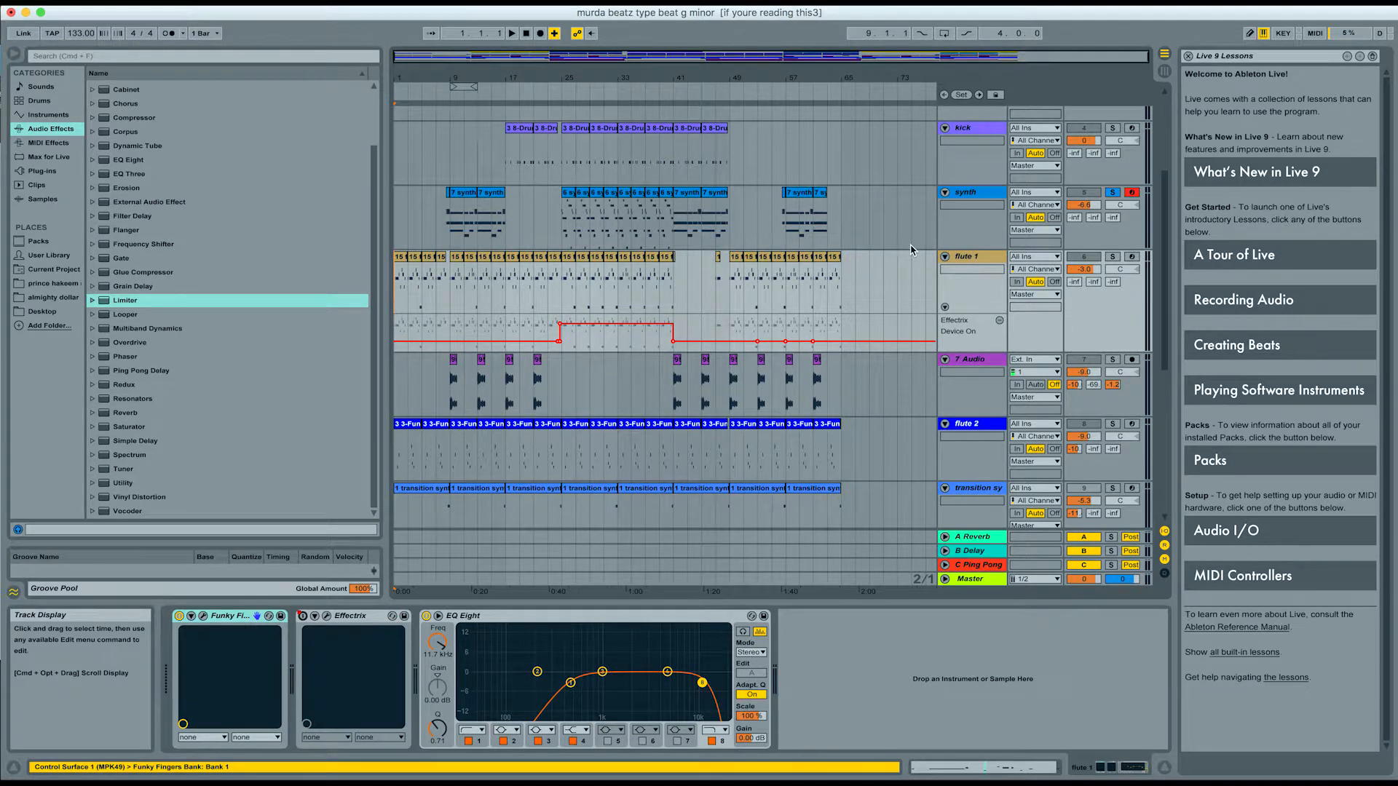
left_click(1113, 257)
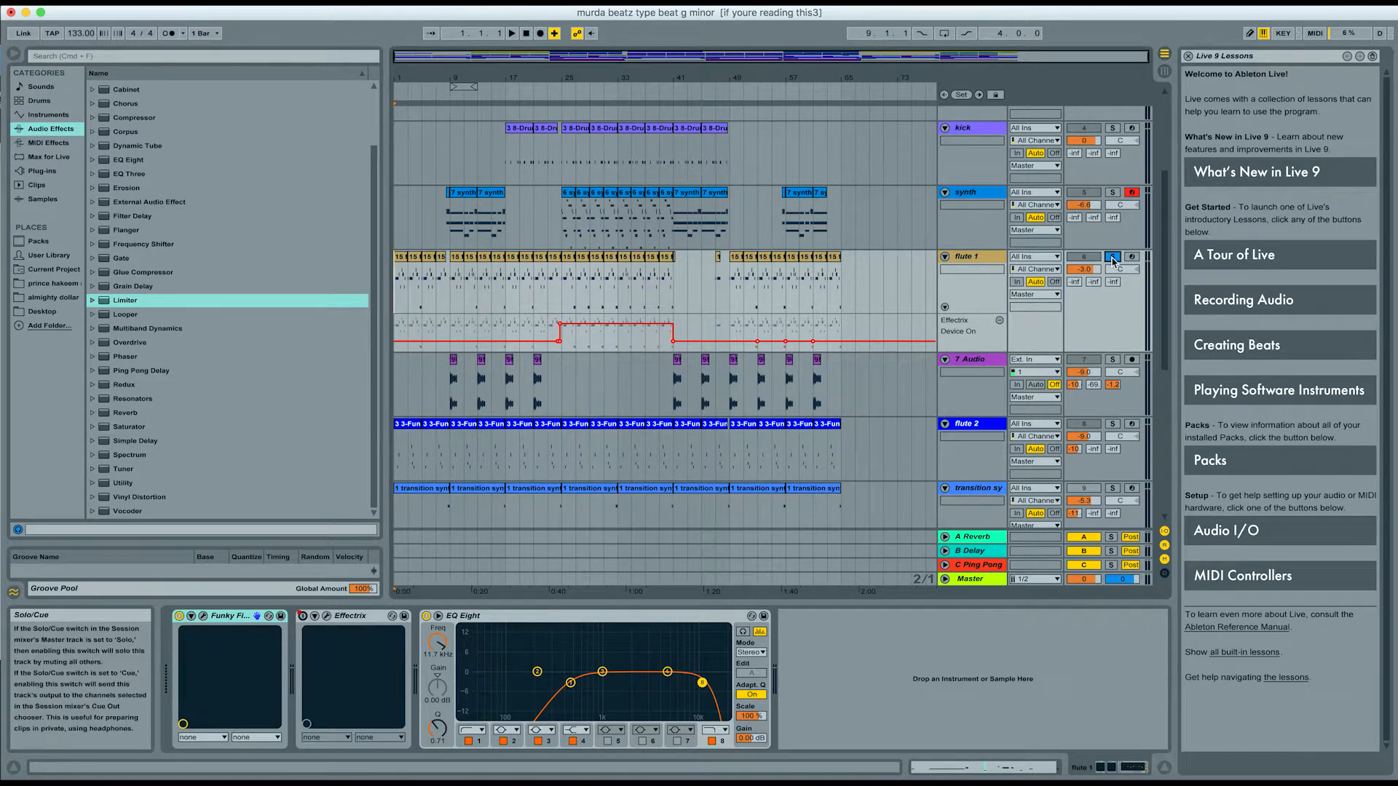
double_click(409, 257)
key("space")
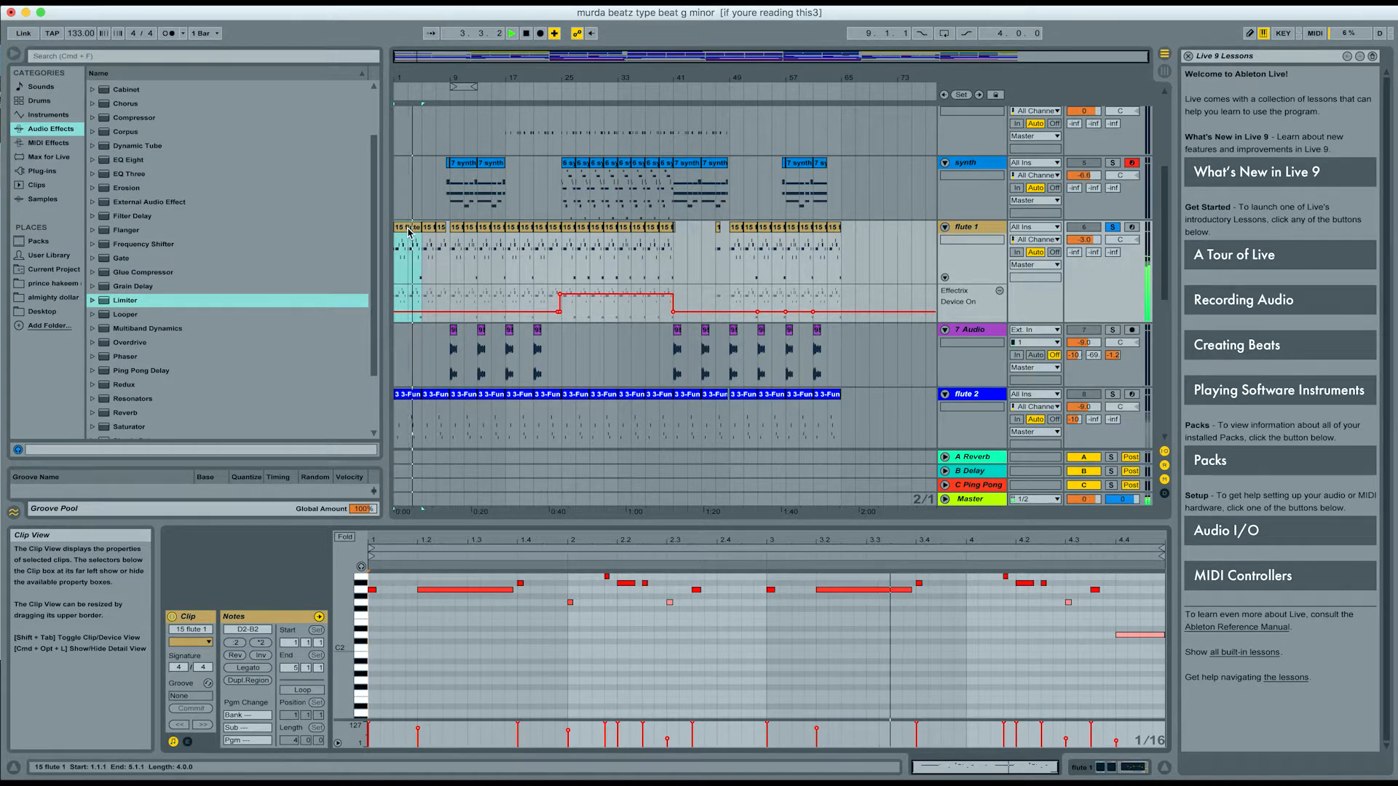
scroll(409, 233, "down", 1)
scroll(409, 233, "down", 3)
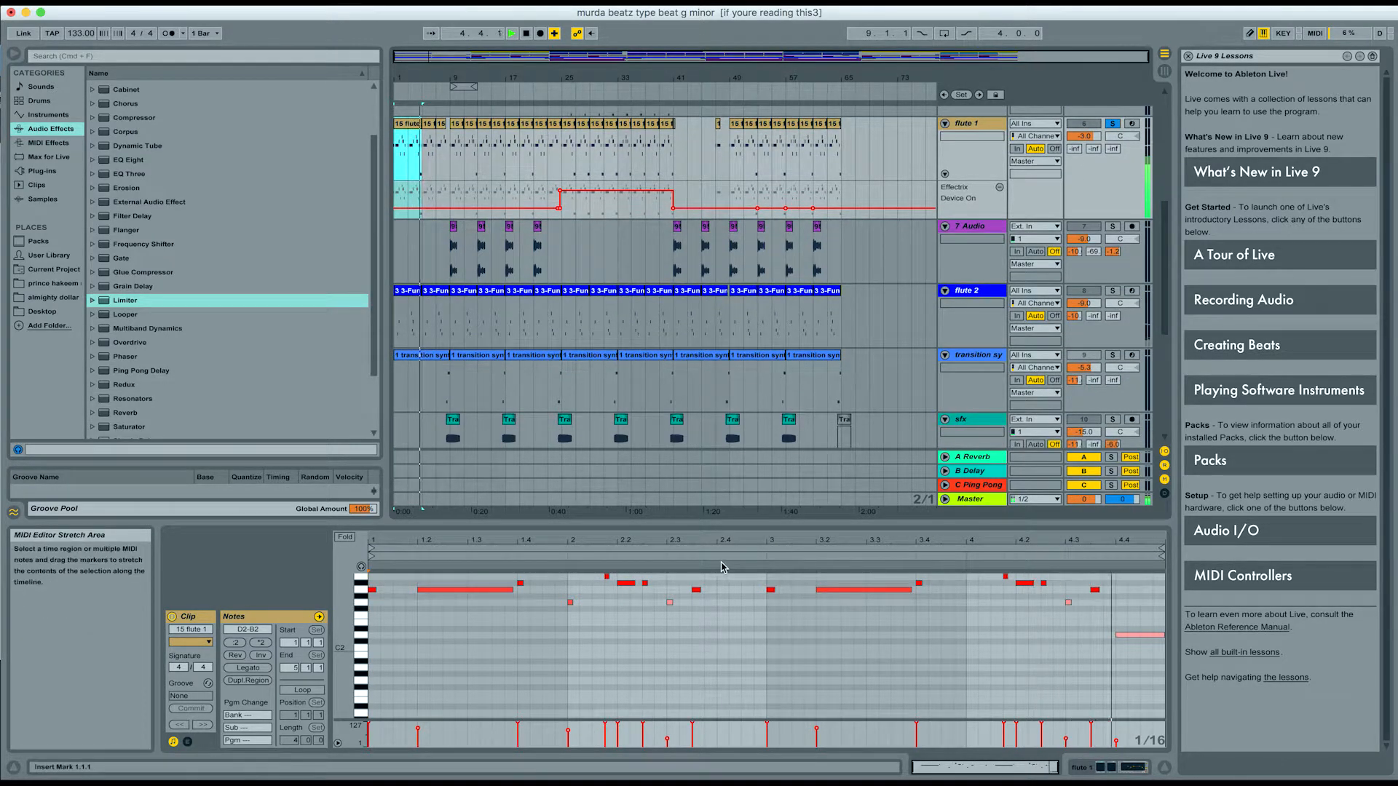
scroll(566, 234, "up", 3)
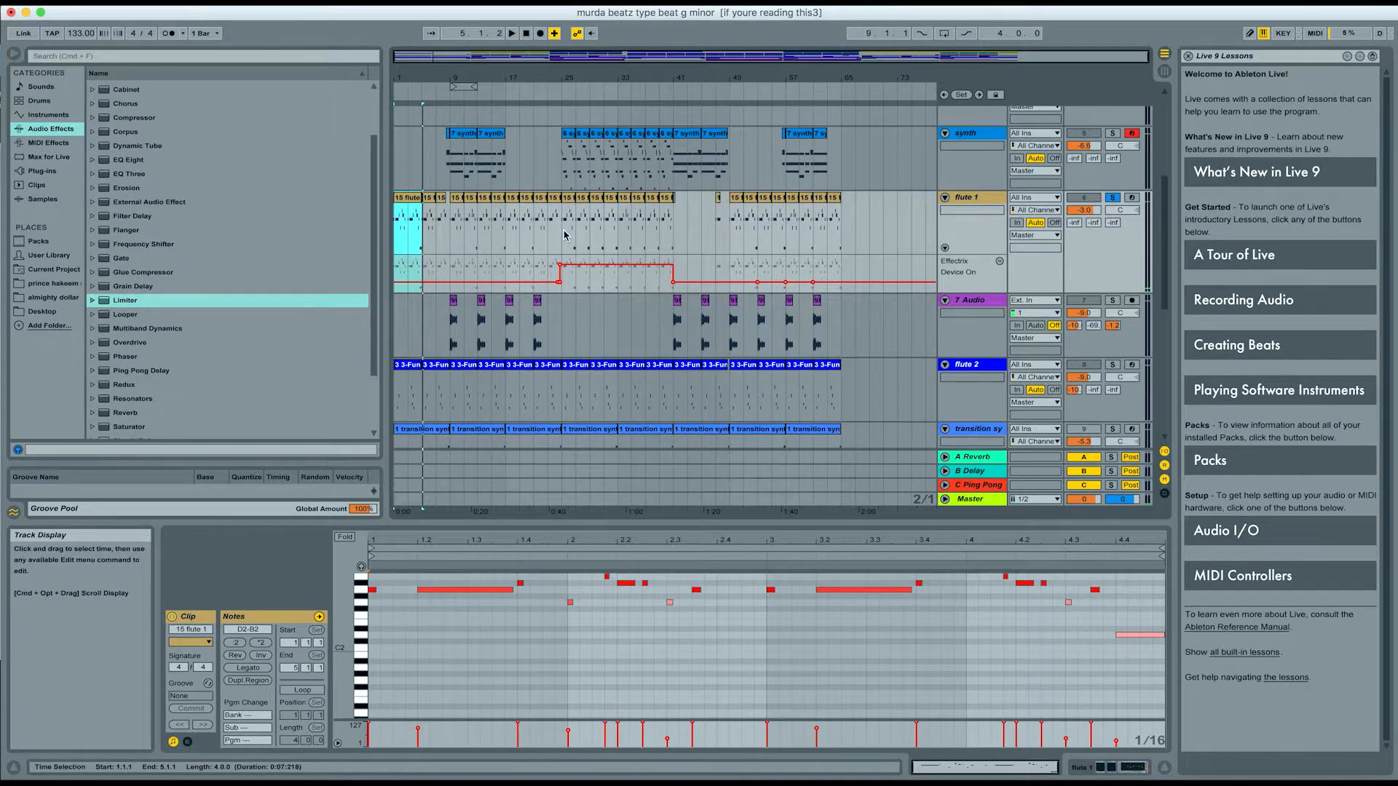
Step: Open the Effectrix plug-in on the flute 1 track and place its window below that track's clips and automation
left_click(564, 235)
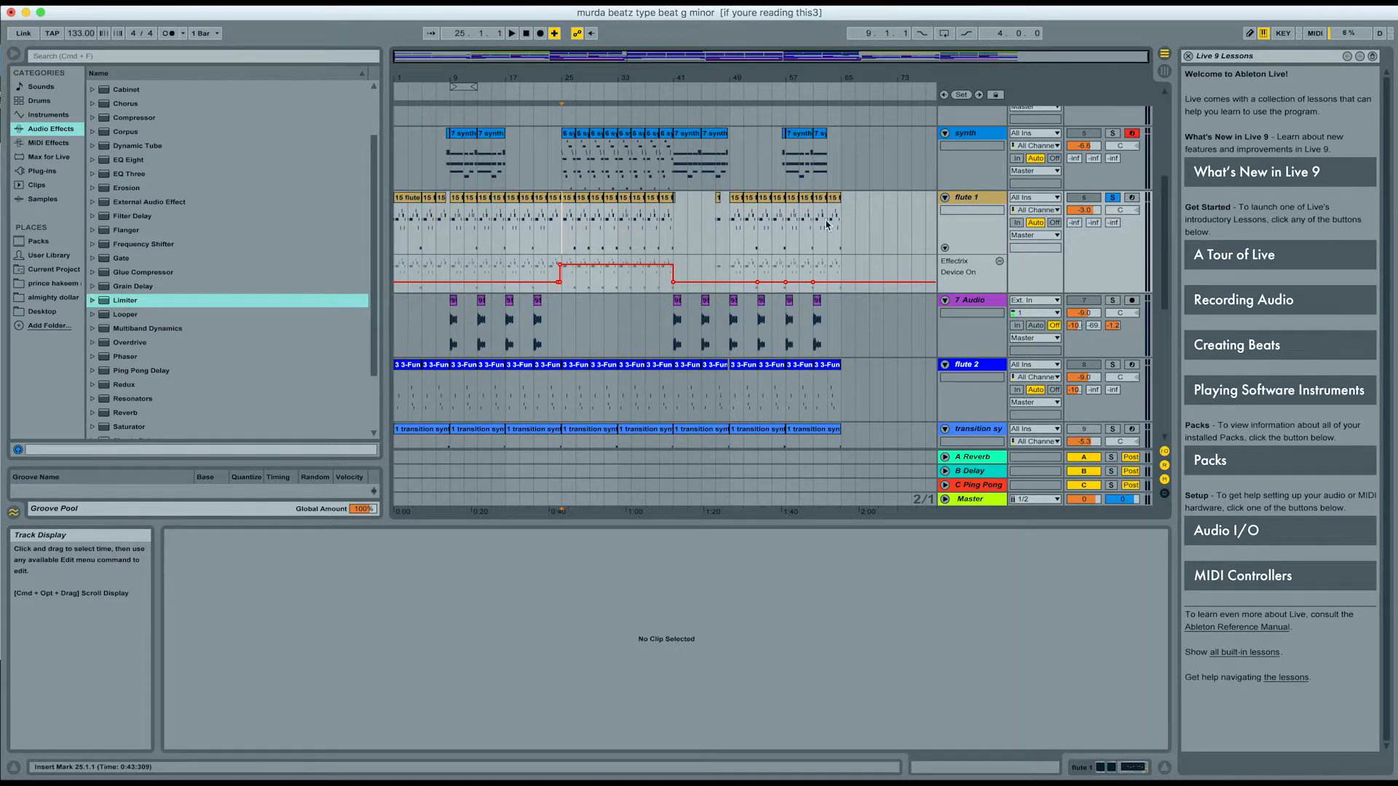
double_click(965, 205)
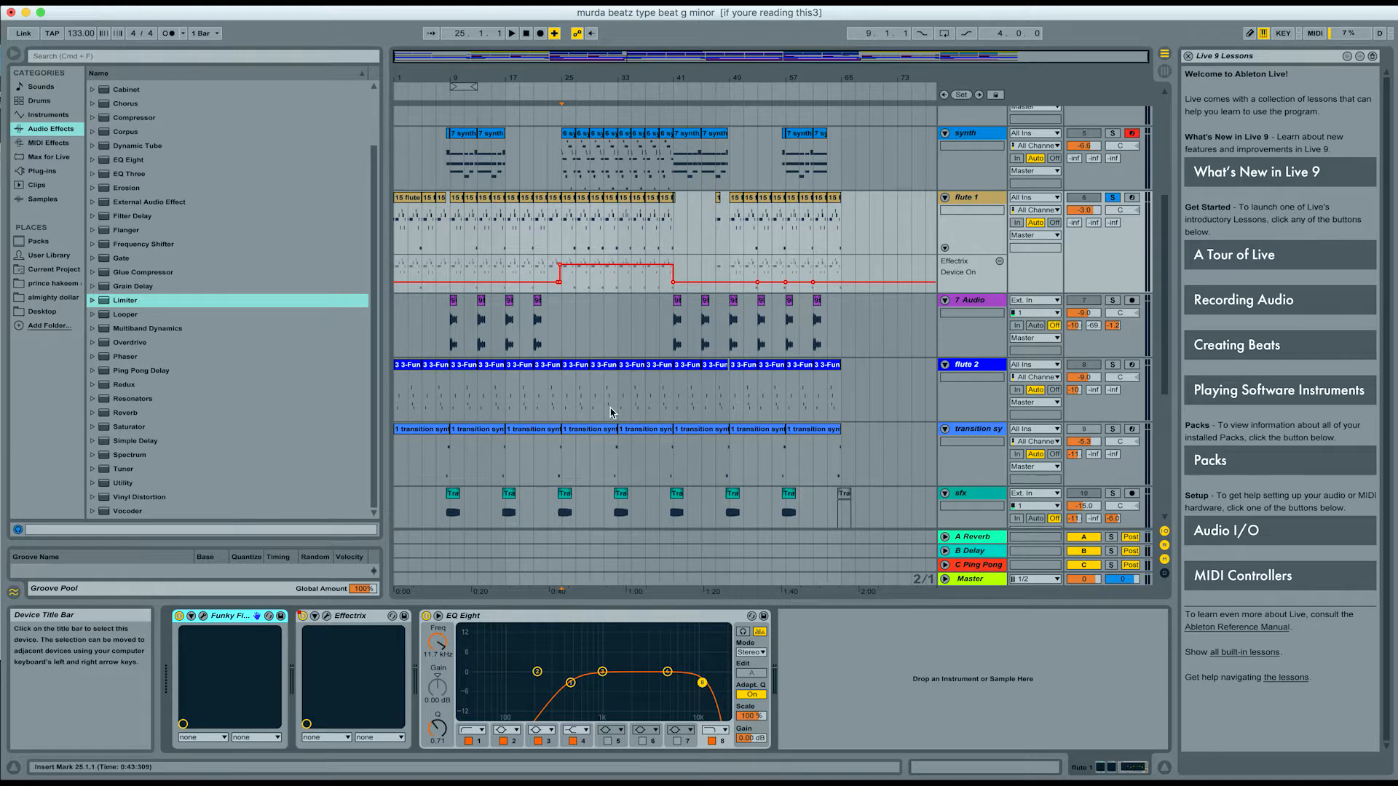
left_click(329, 619)
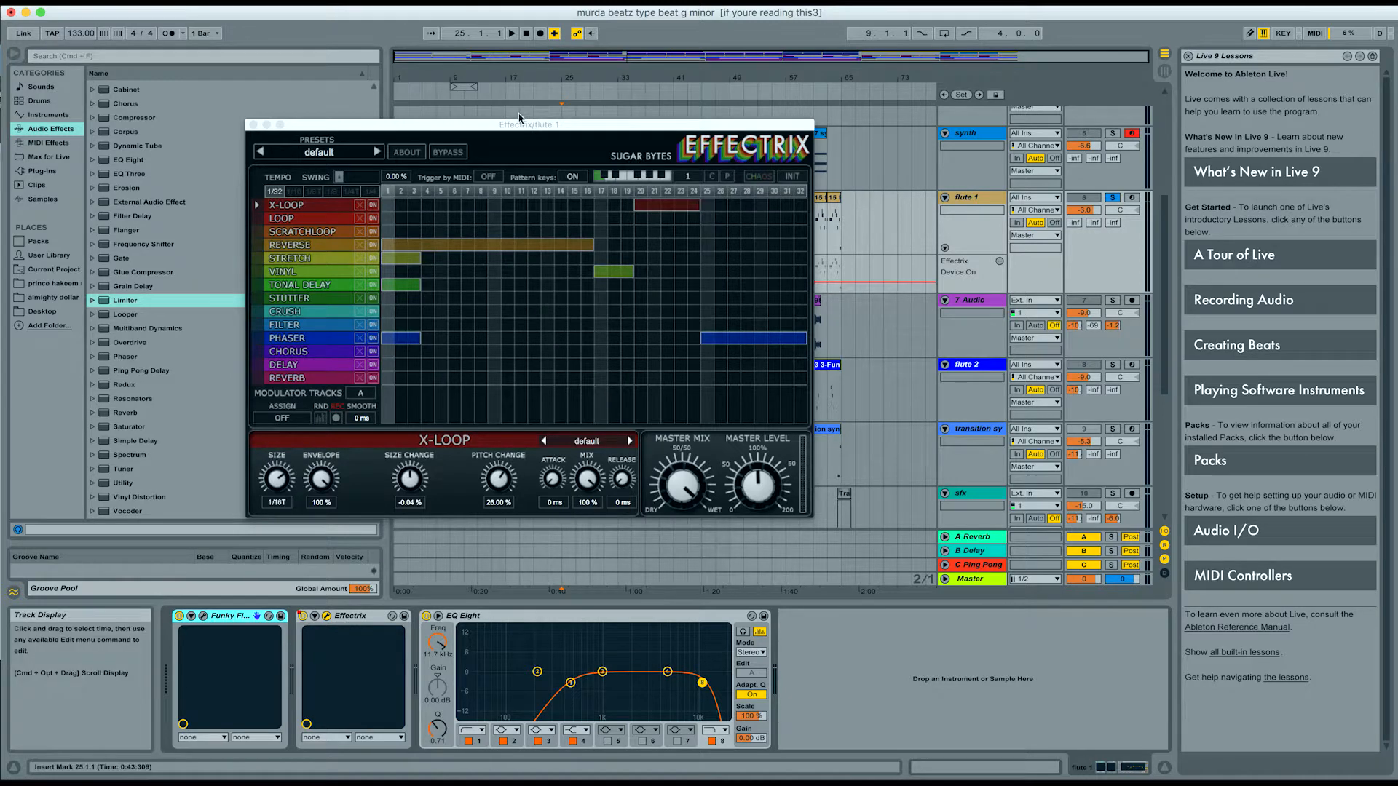
left_click_drag(492, 131, 841, 150)
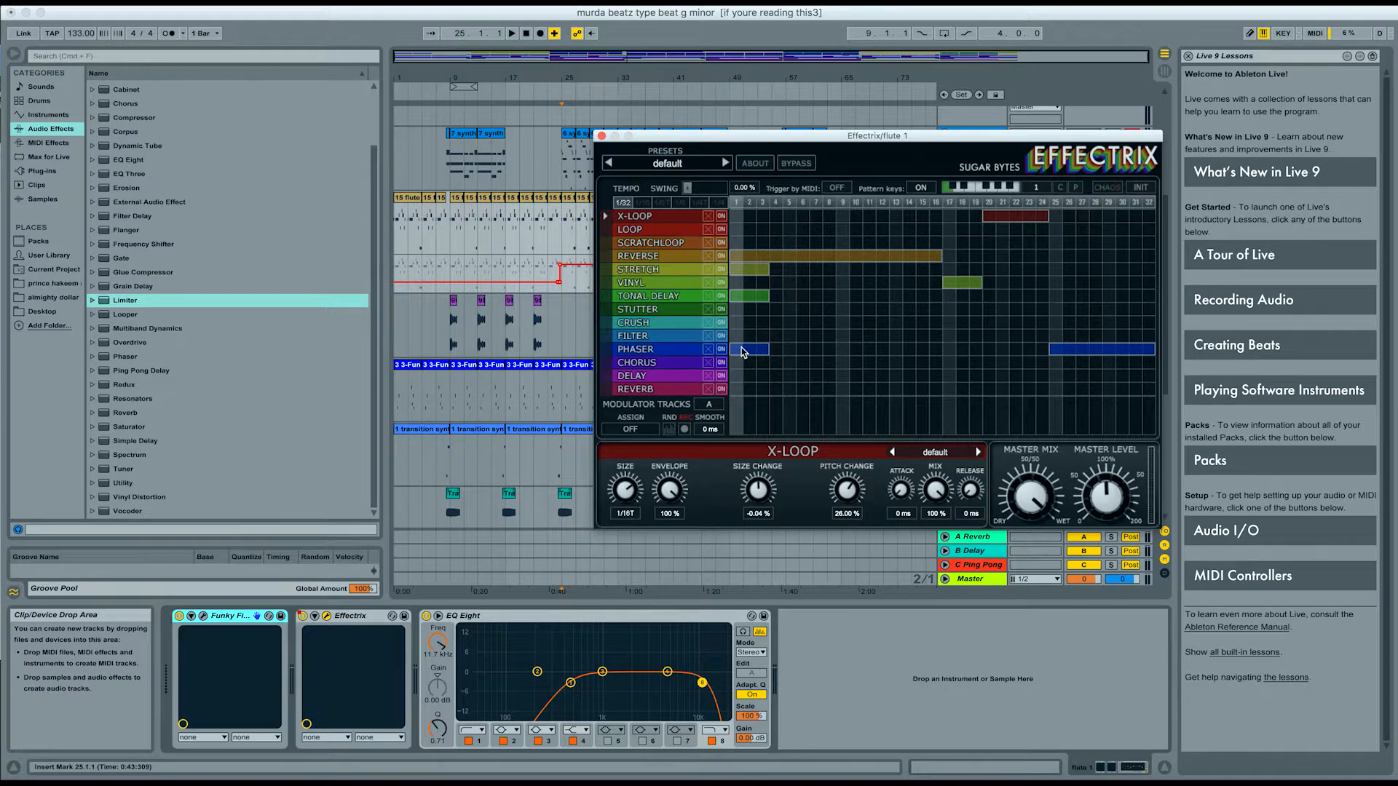
left_click_drag(819, 136, 691, 337)
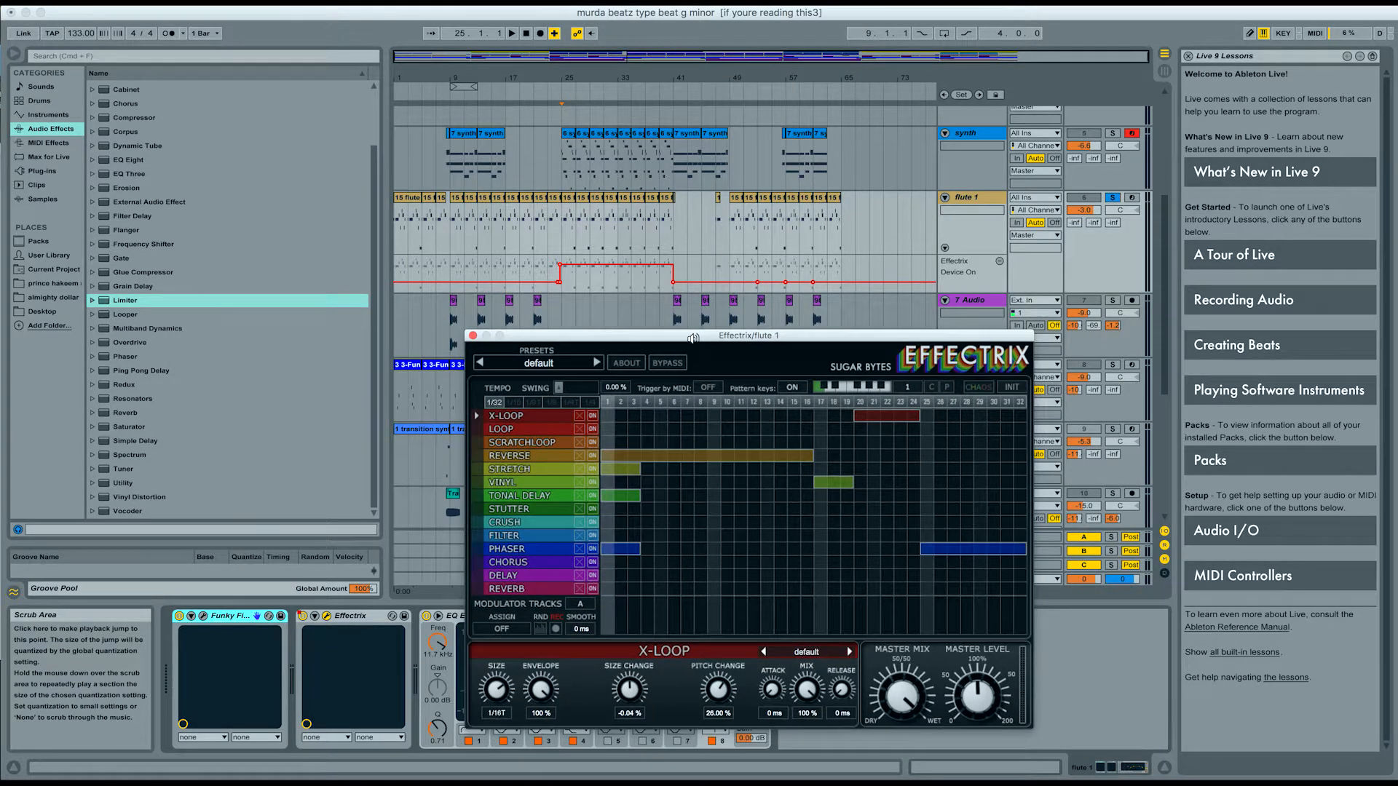
Step: Play the soloed flute 1 track from bar 25 to hear Effectrix, unsolo the track and close the plug-in window
left_click(563, 245)
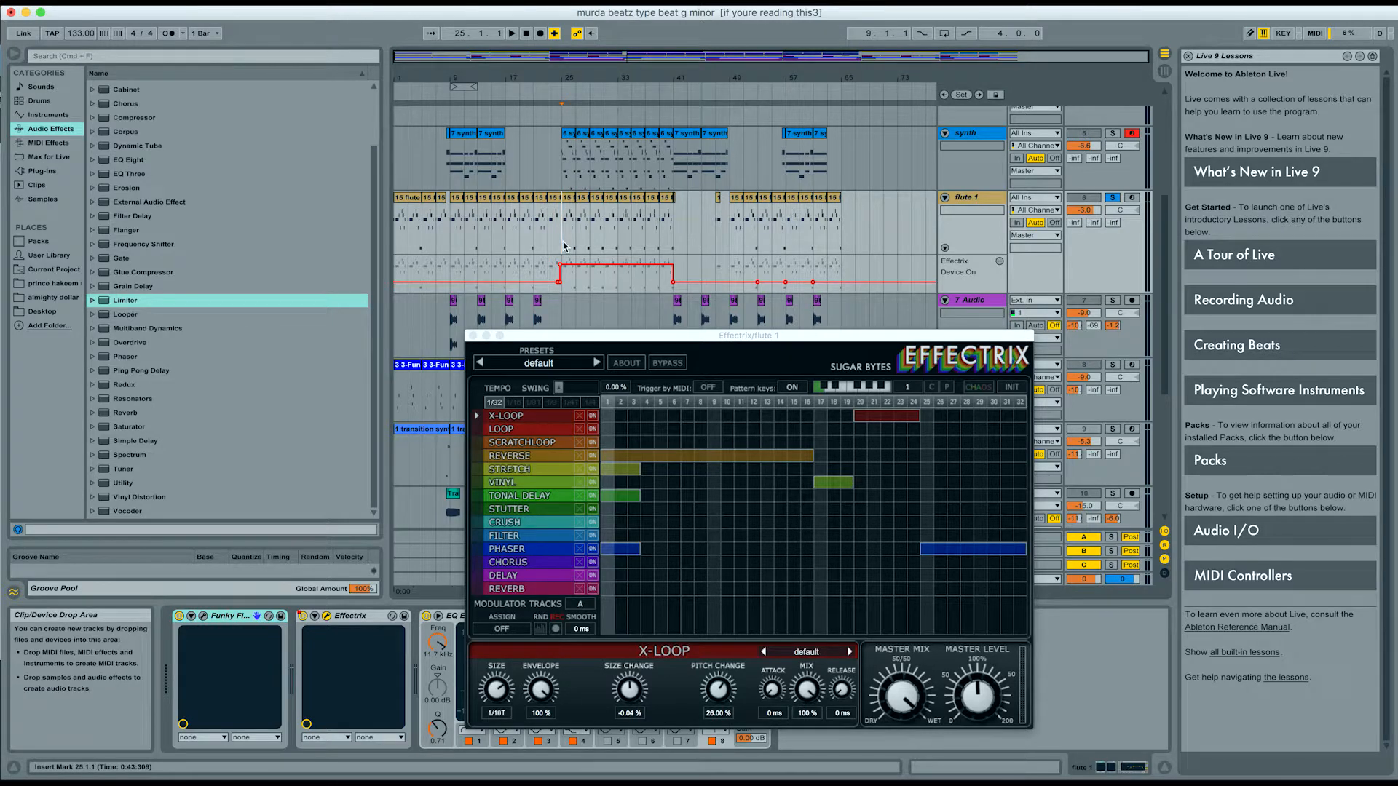
key("space")
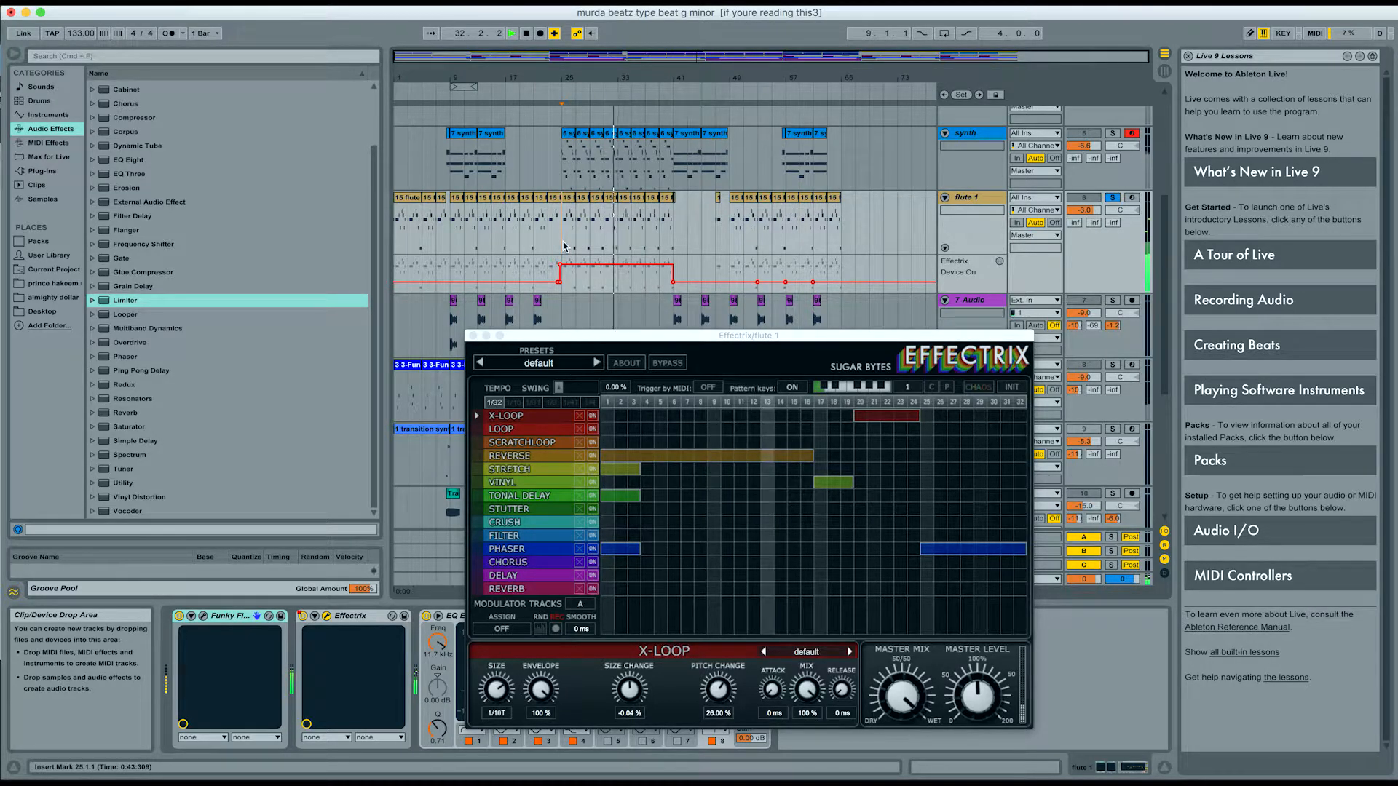
key("space")
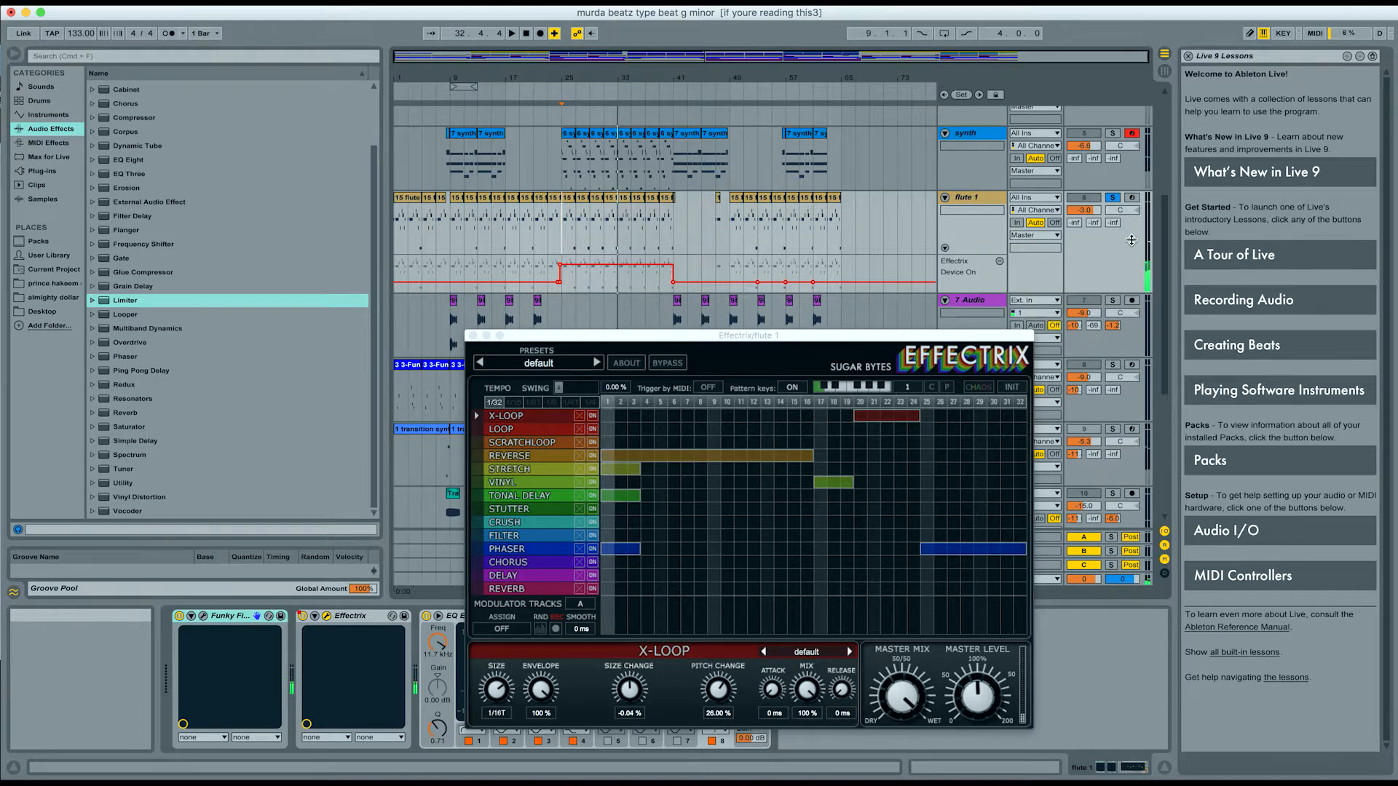
left_click(1113, 197)
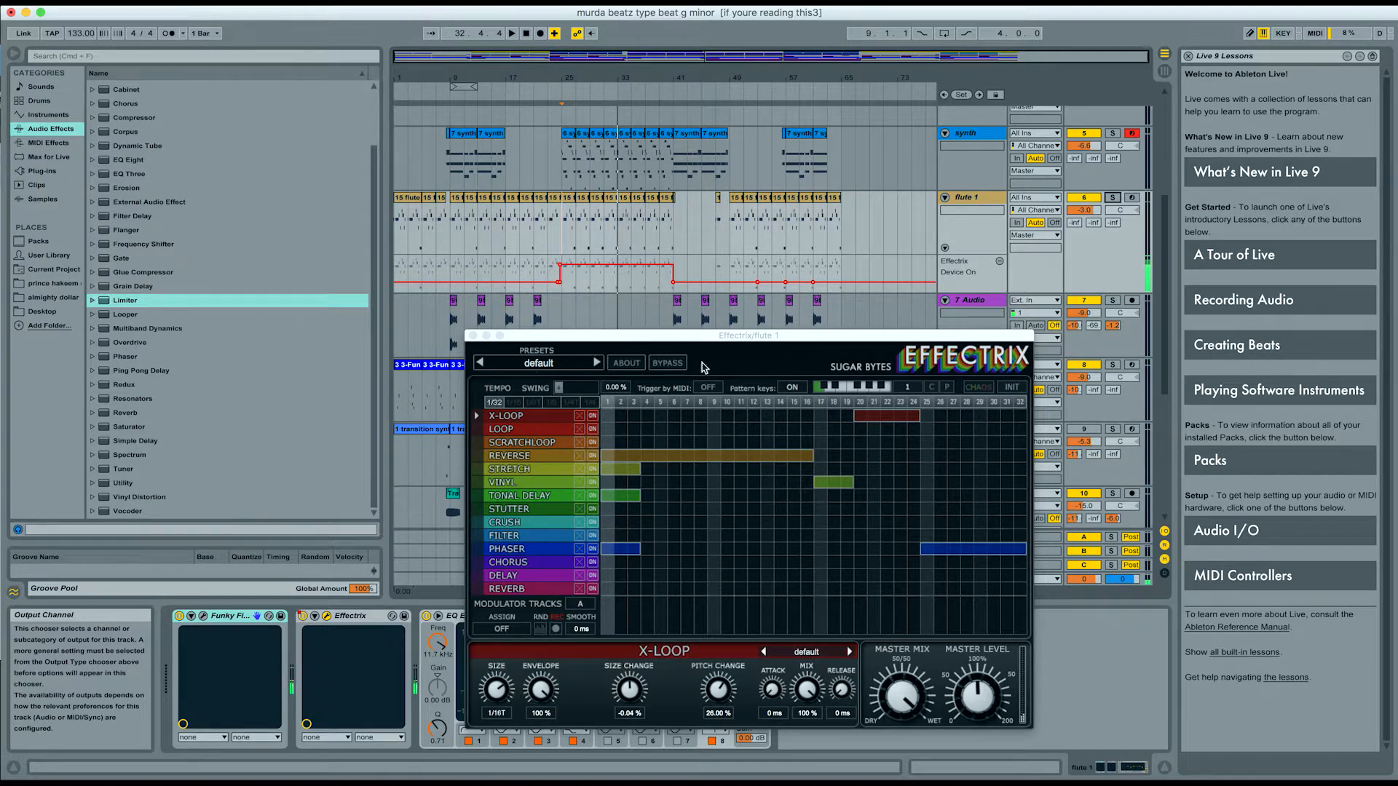
left_click(472, 336)
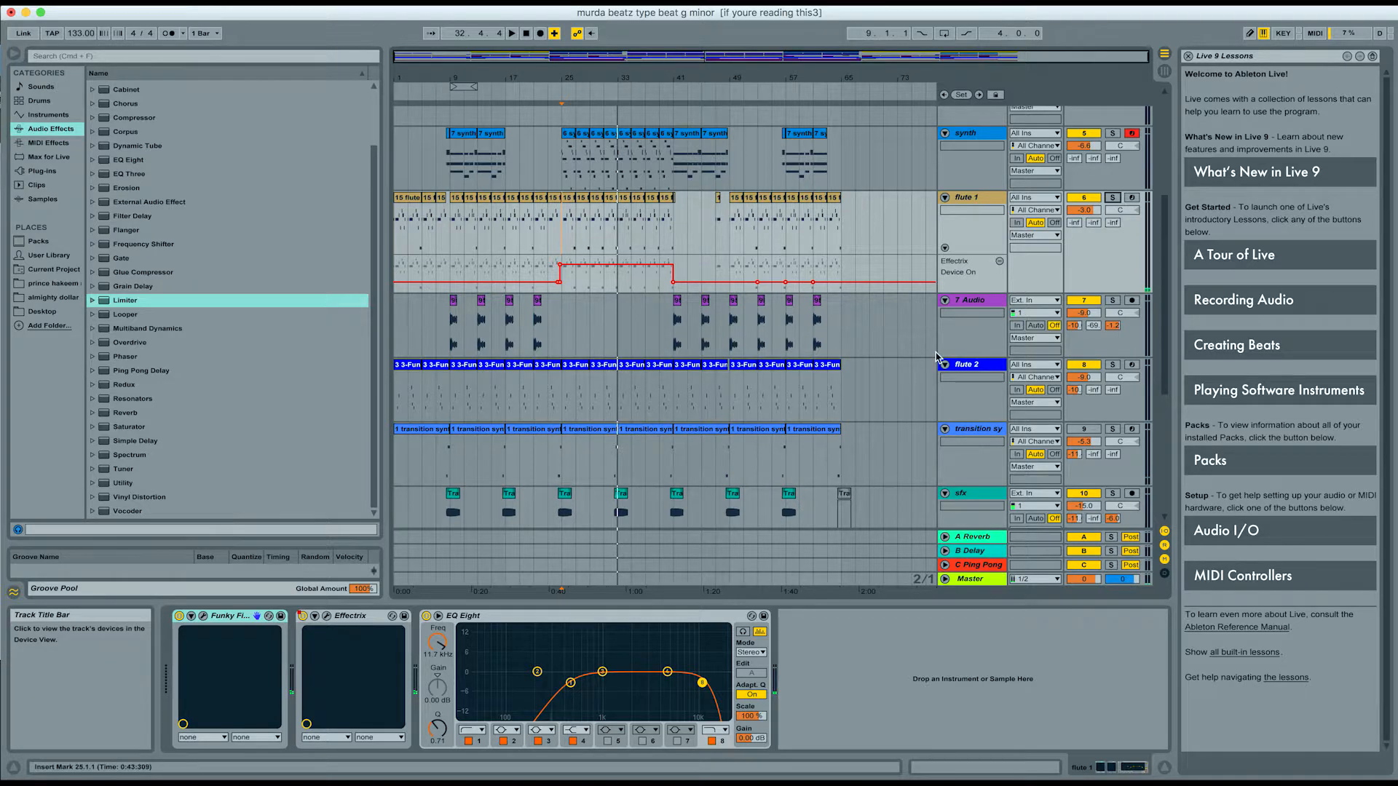
Step: Solo the 7 Audio guitar track and listen to its clips from bar 9
scroll(431, 284, "down", 2)
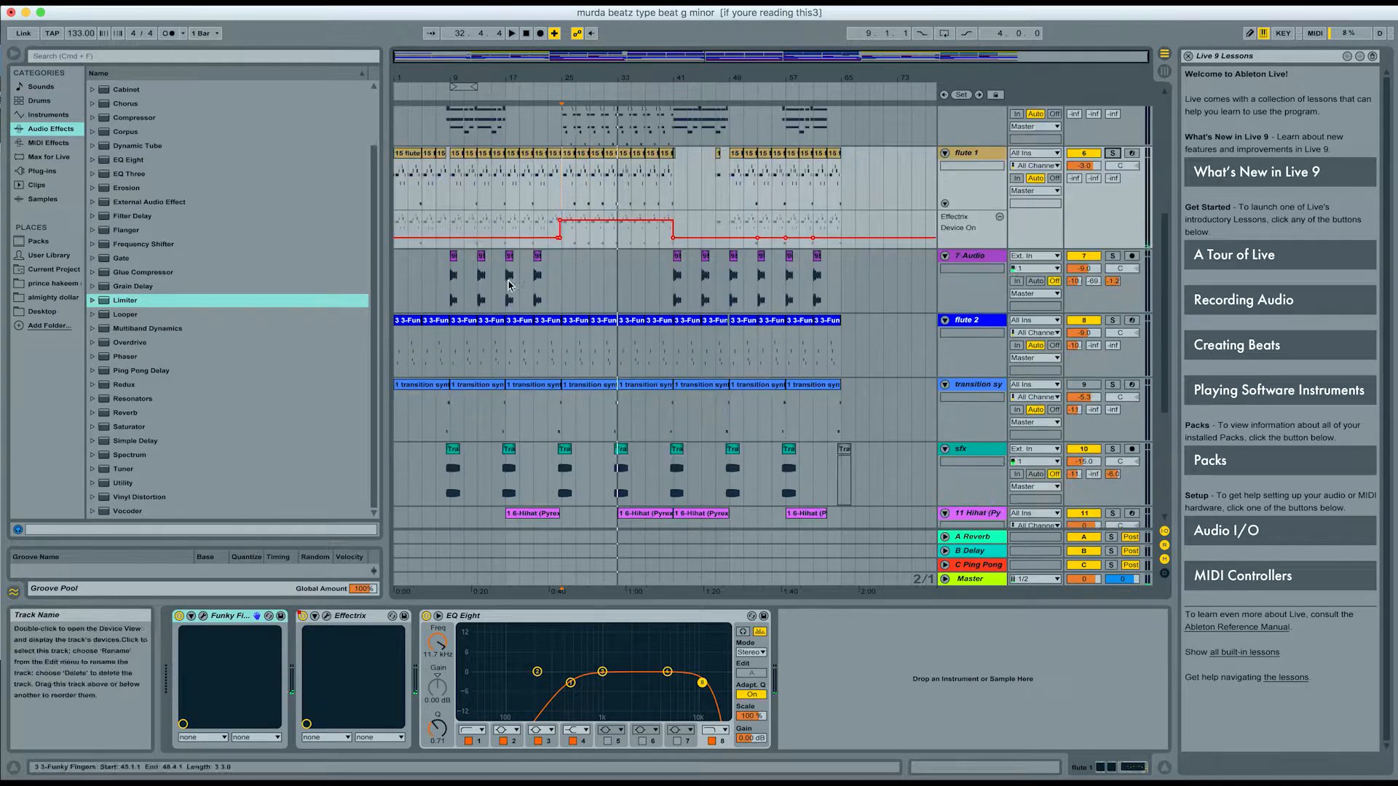
left_click(449, 283)
left_click(1113, 256)
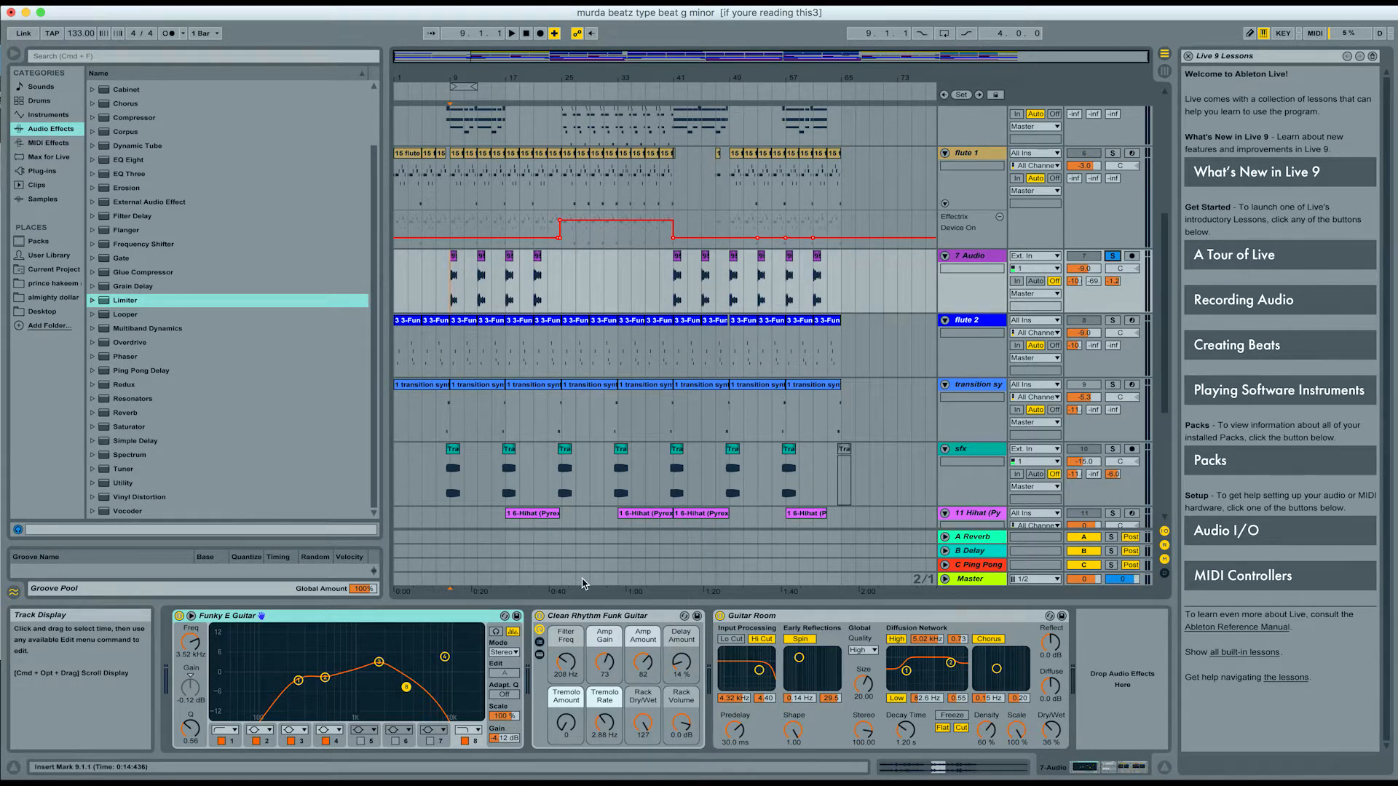
key("space")
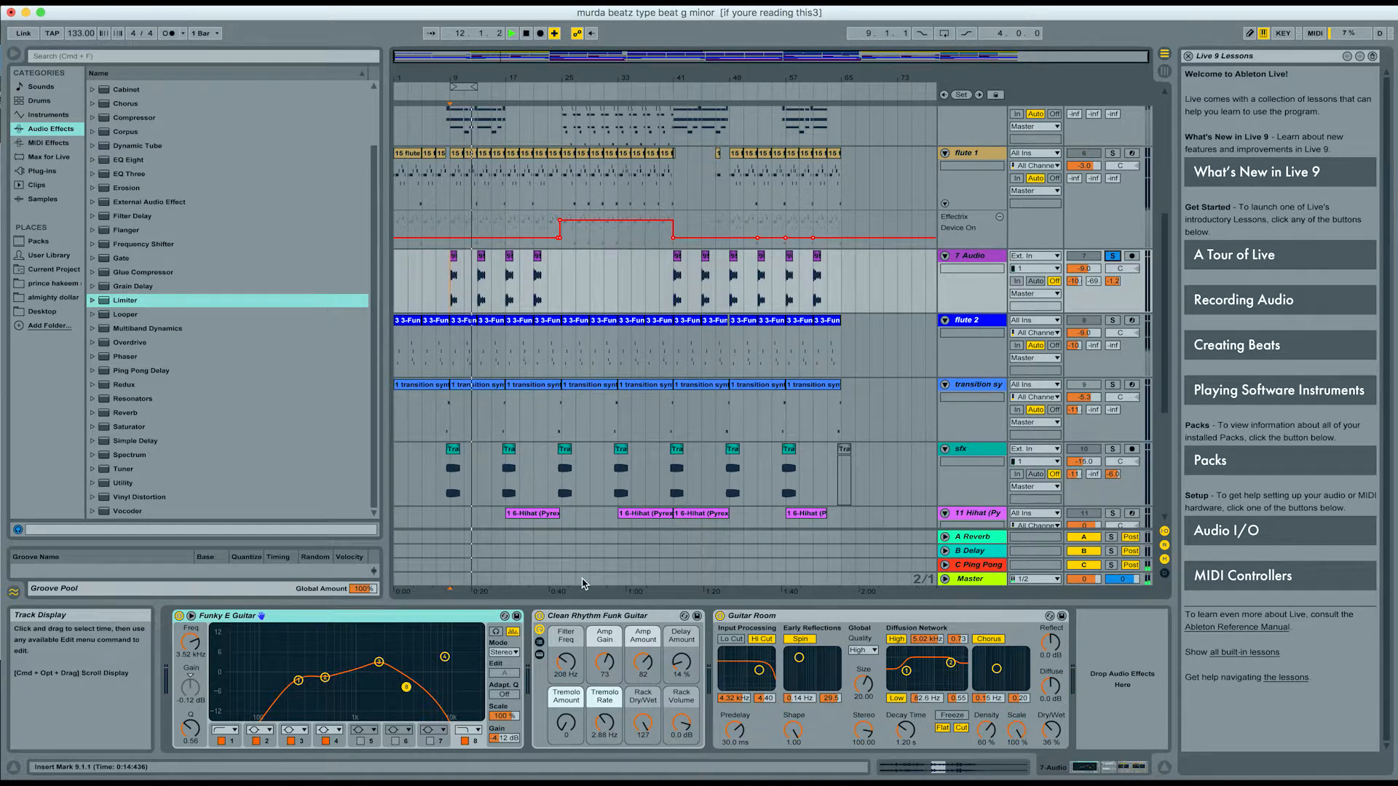
Step: Solo the sfx track, zoom the arrangement in around bar 17 and listen to the TransFx clip from bar 16
scroll(510, 364, "down", 3)
left_click(492, 329)
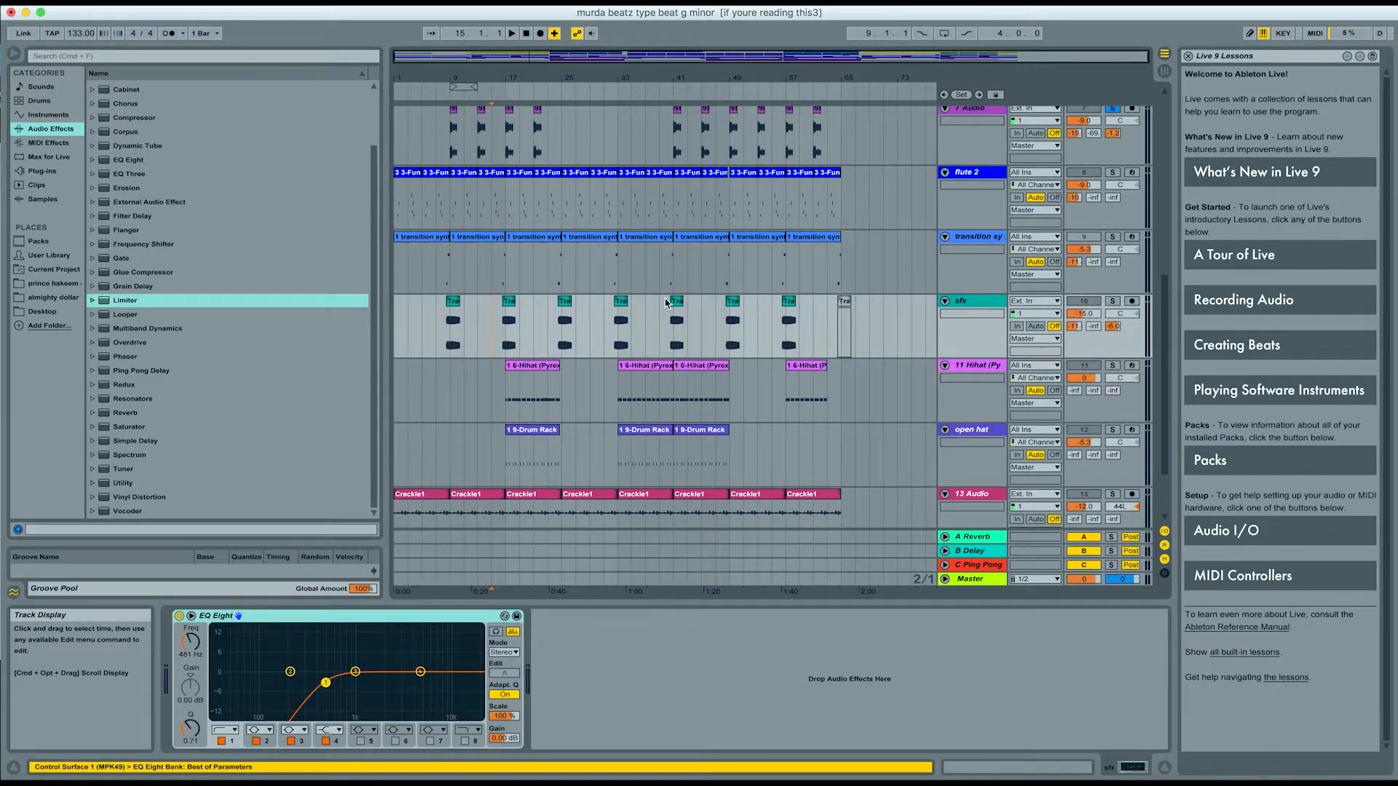
left_click(1113, 302)
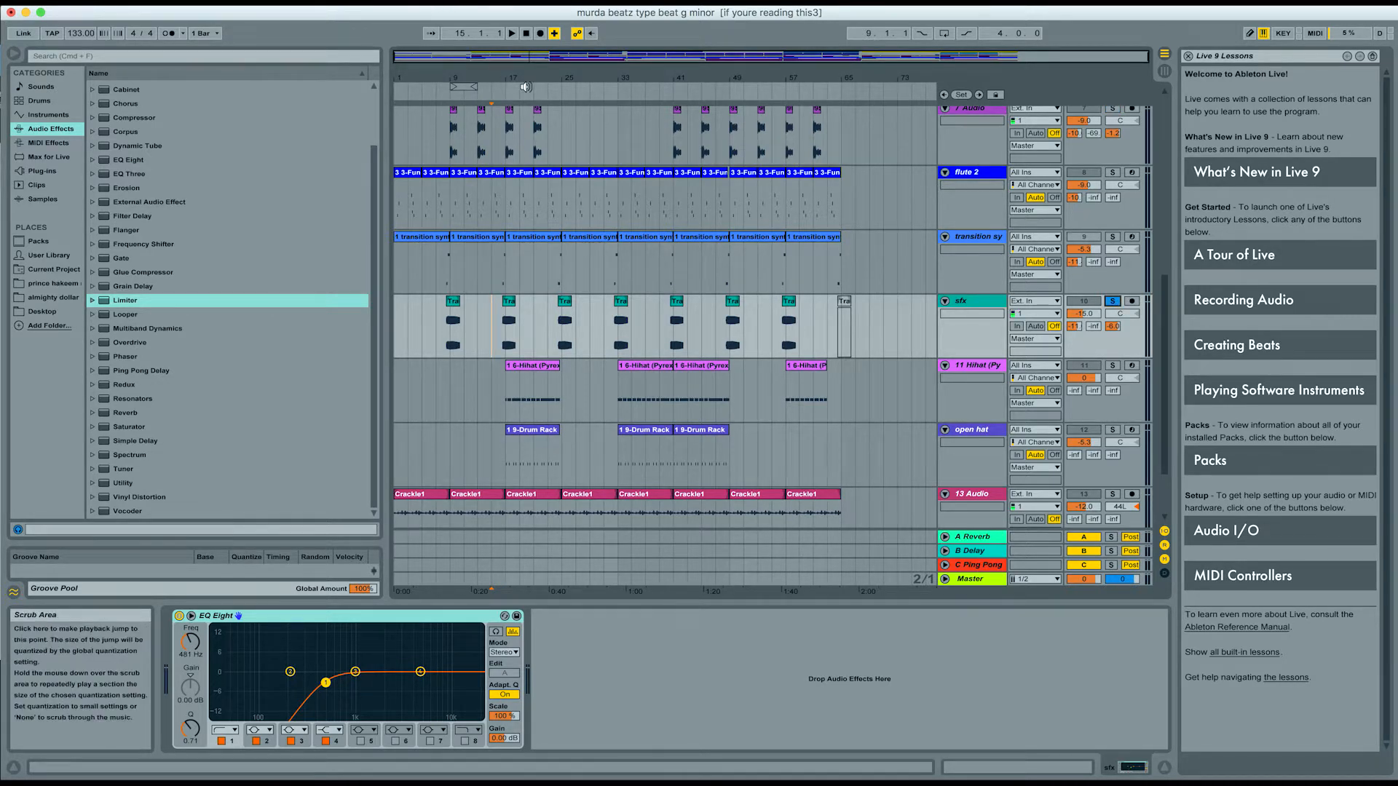
left_click_drag(498, 78, 496, 148)
left_click(507, 337)
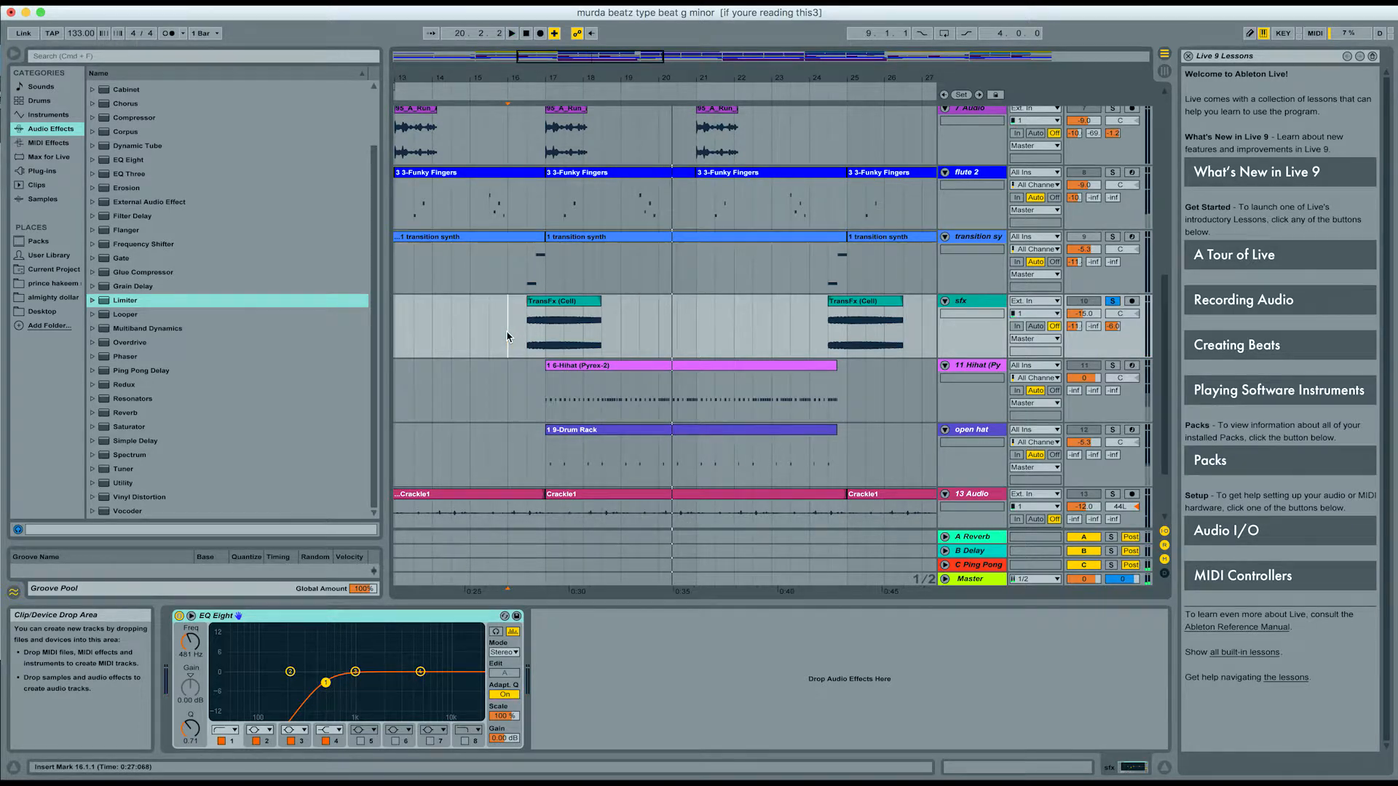
Step: Solo the 13 Audio crackle track, and play back the full arrangement with every track active
scroll(990, 329, "down", 3)
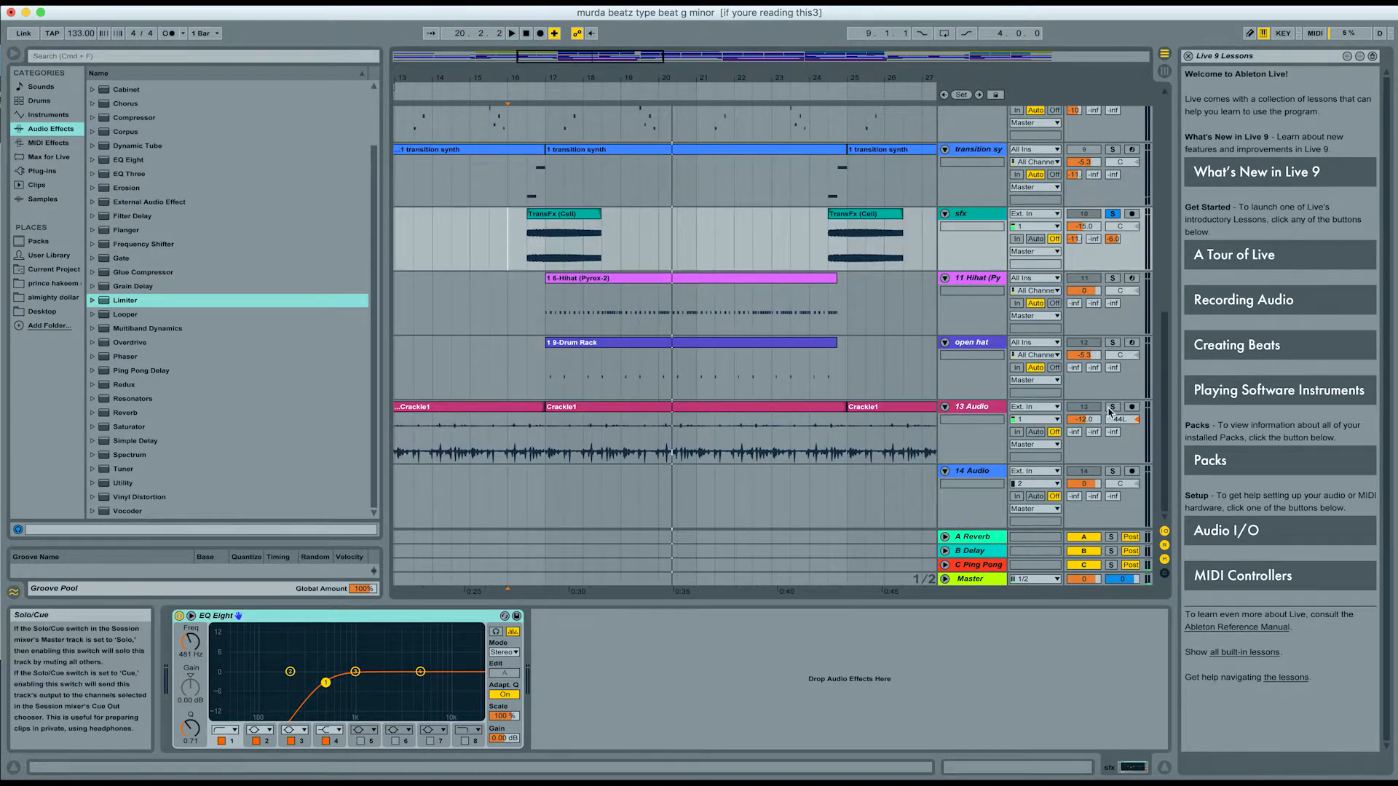
left_click(1113, 408)
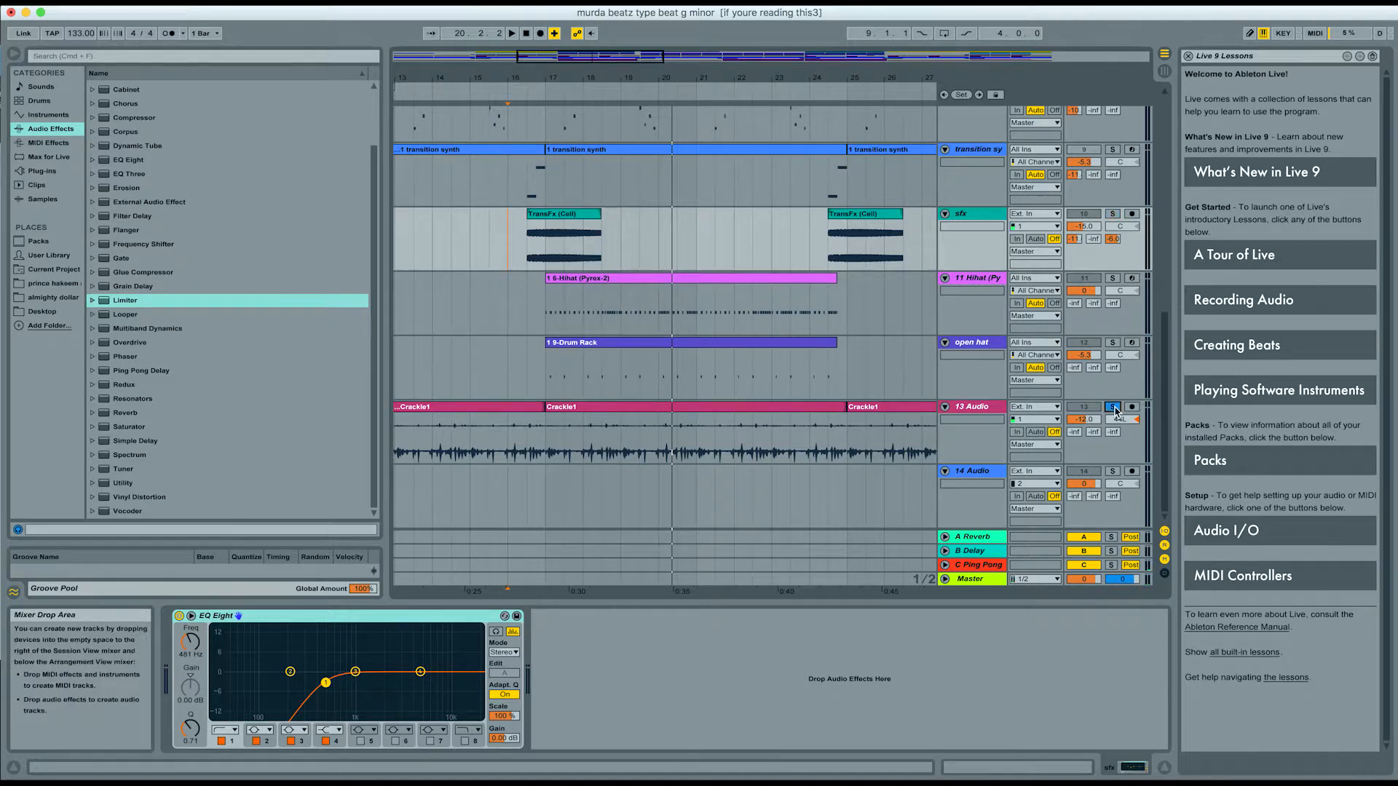
key("space")
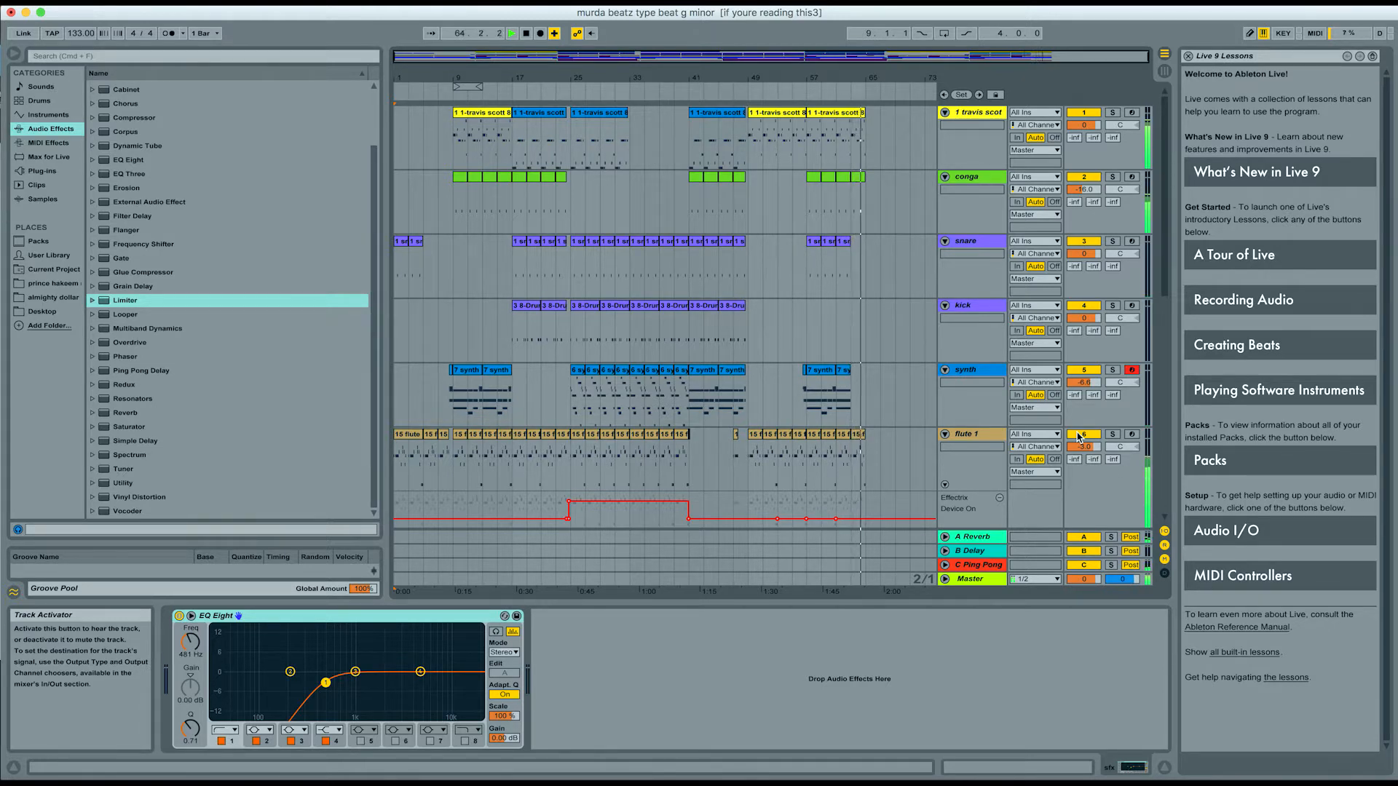
left_click(1078, 437)
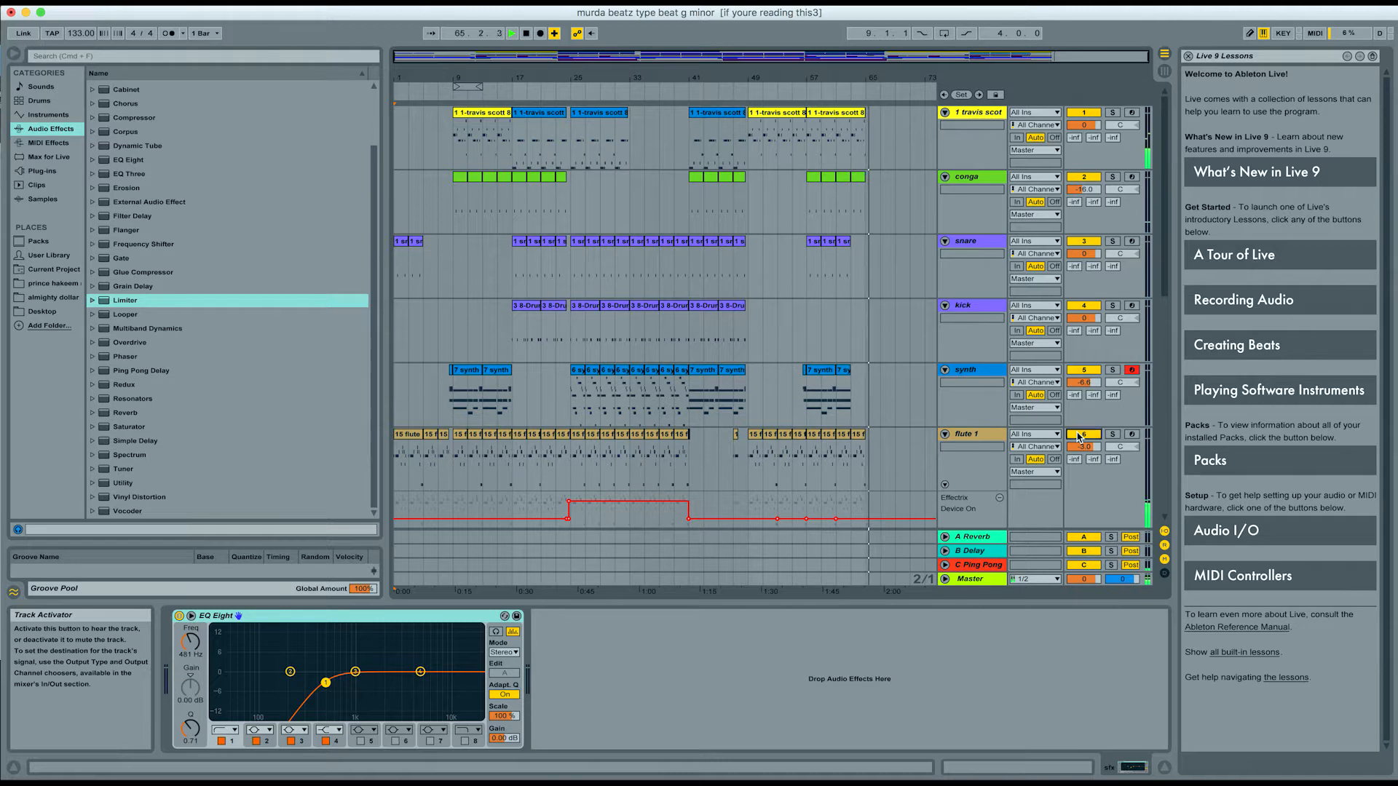